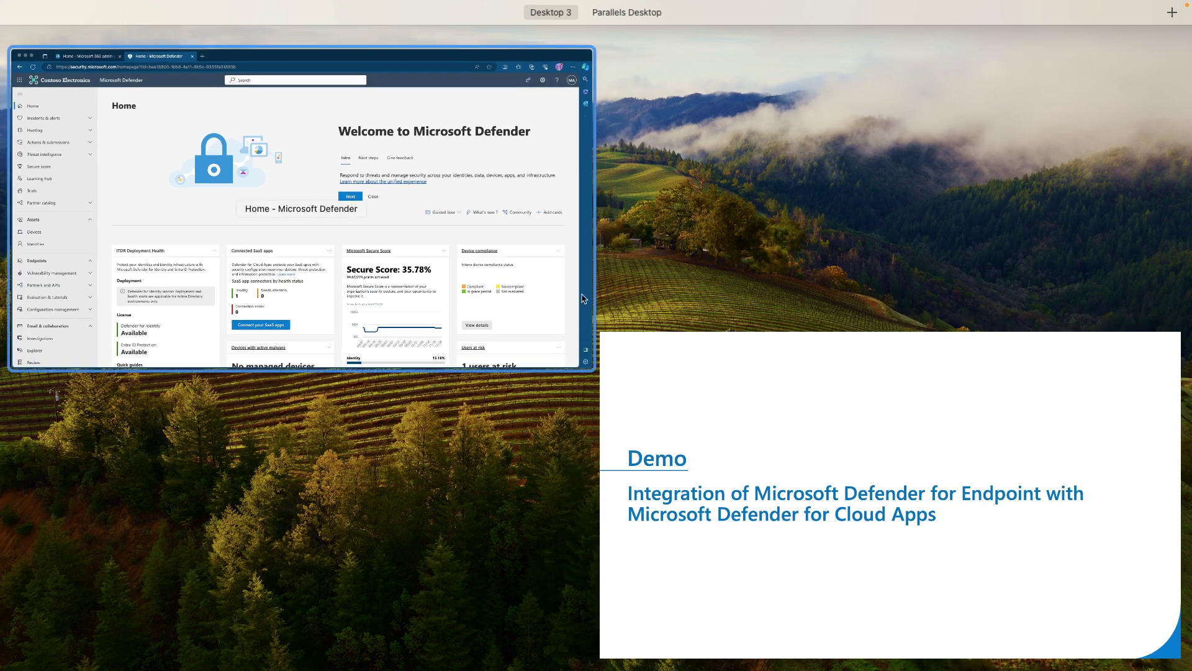
- Switch to the Microsoft Defender portal in Edge and view the device inventory under Assets
left_click(486, 247)
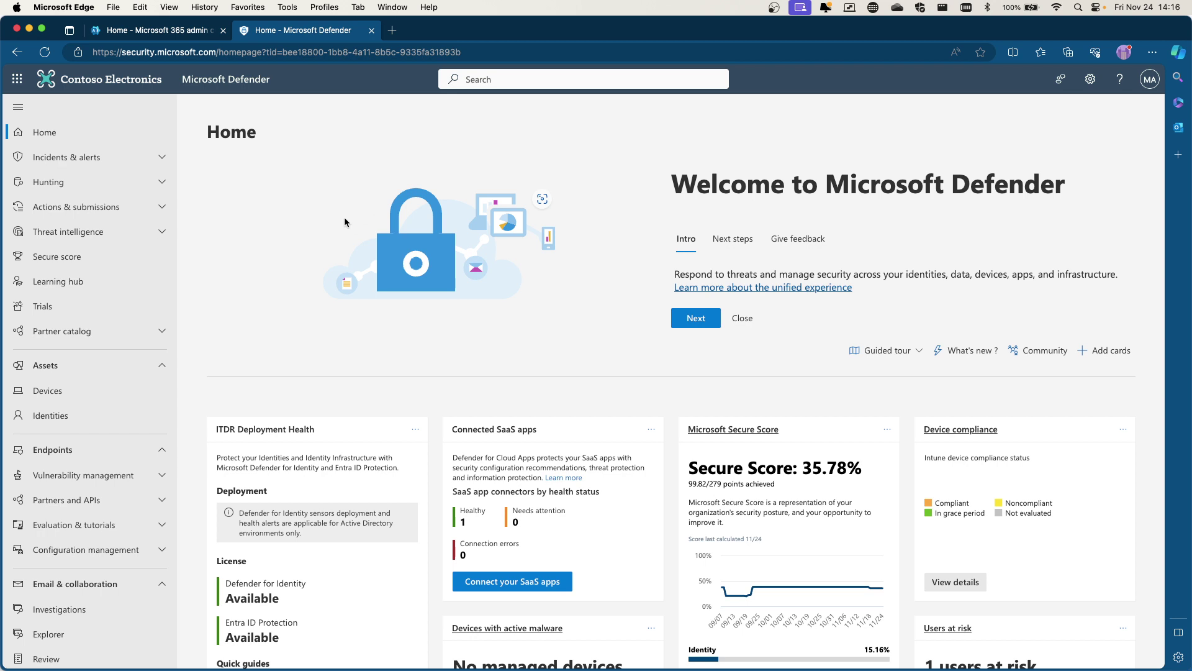
scroll(114, 258, "down", 1)
scroll(114, 258, "down", 2)
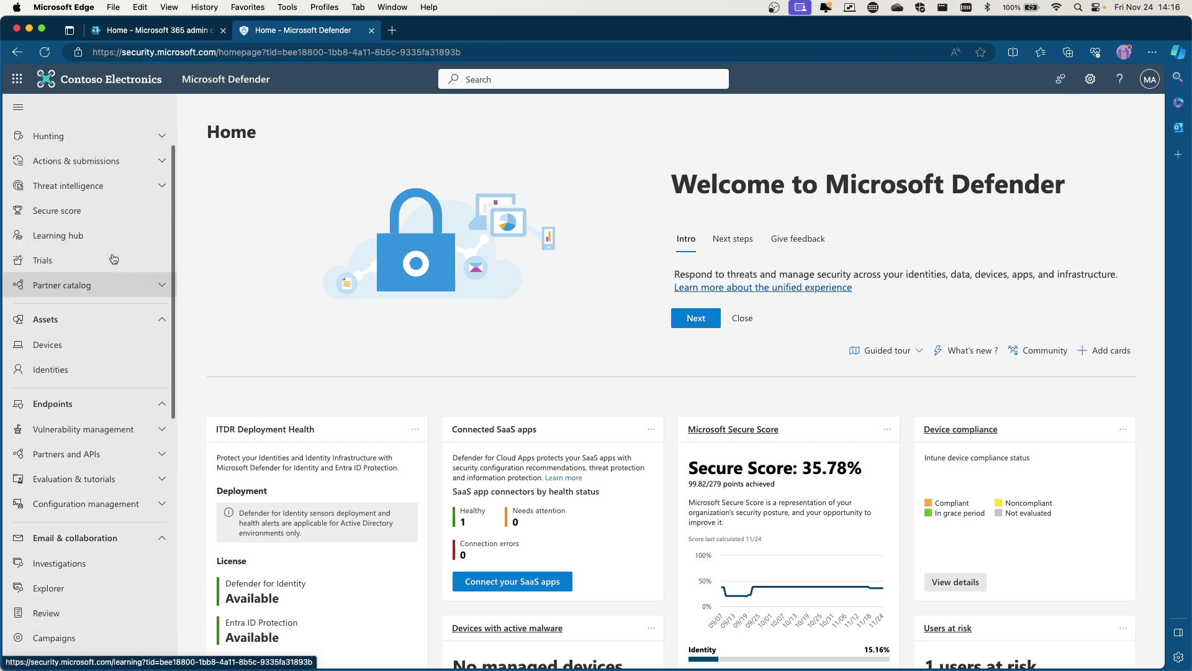
scroll(87, 242, "up", 3)
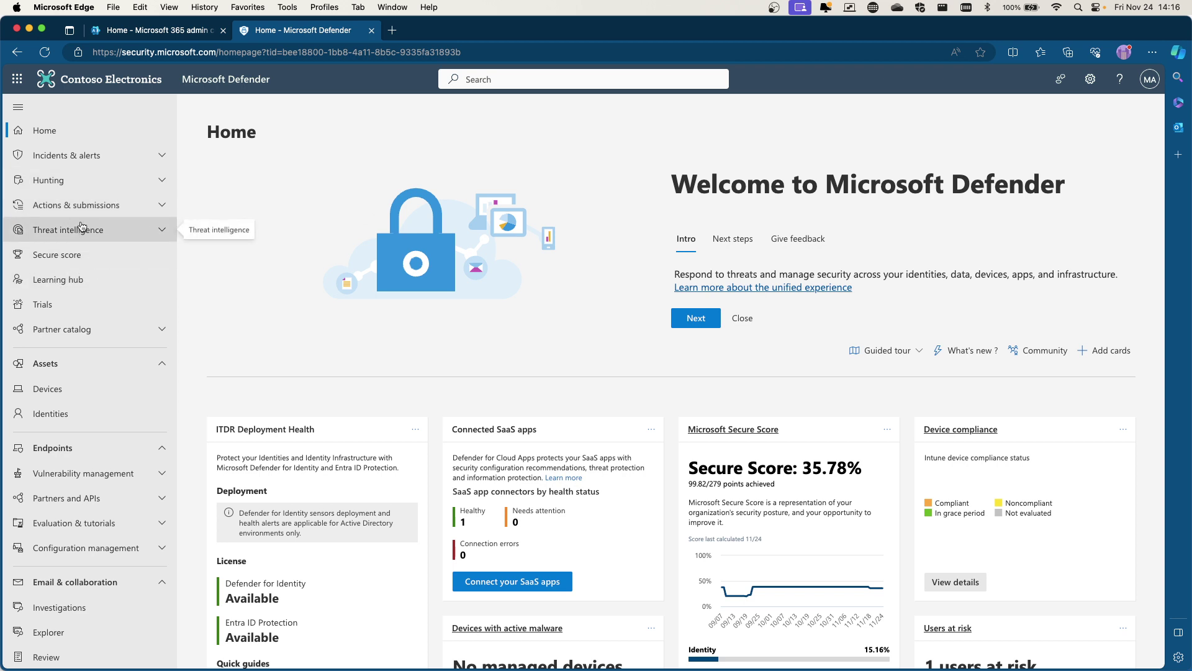
scroll(84, 231, "down", 3)
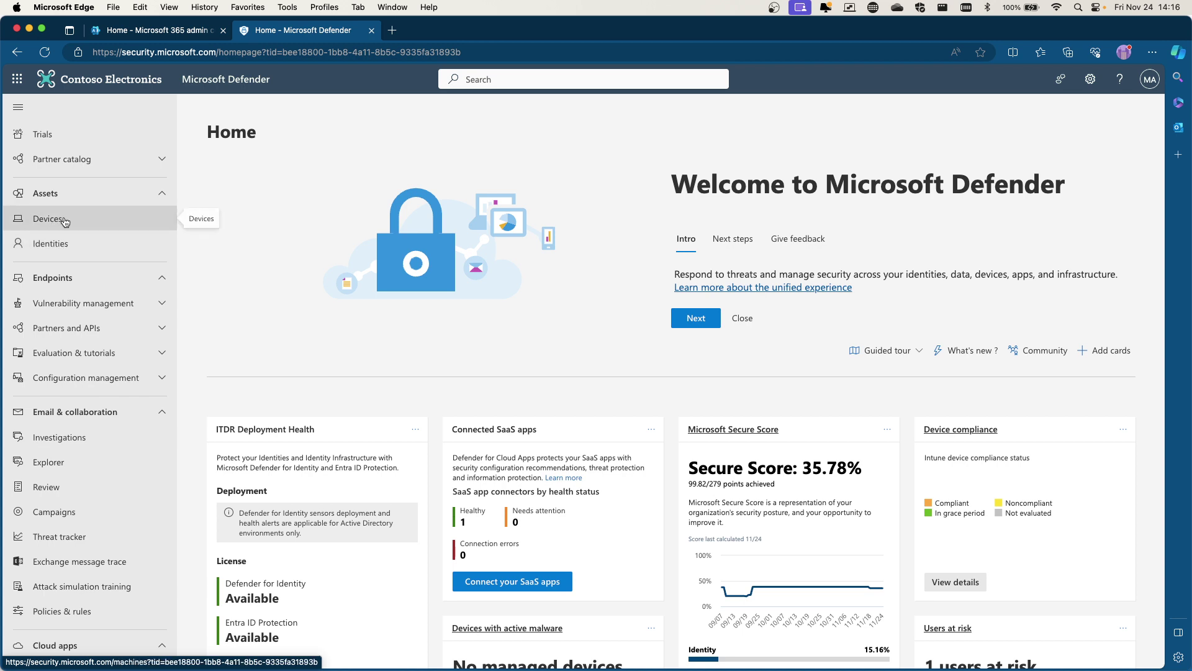
left_click(64, 222)
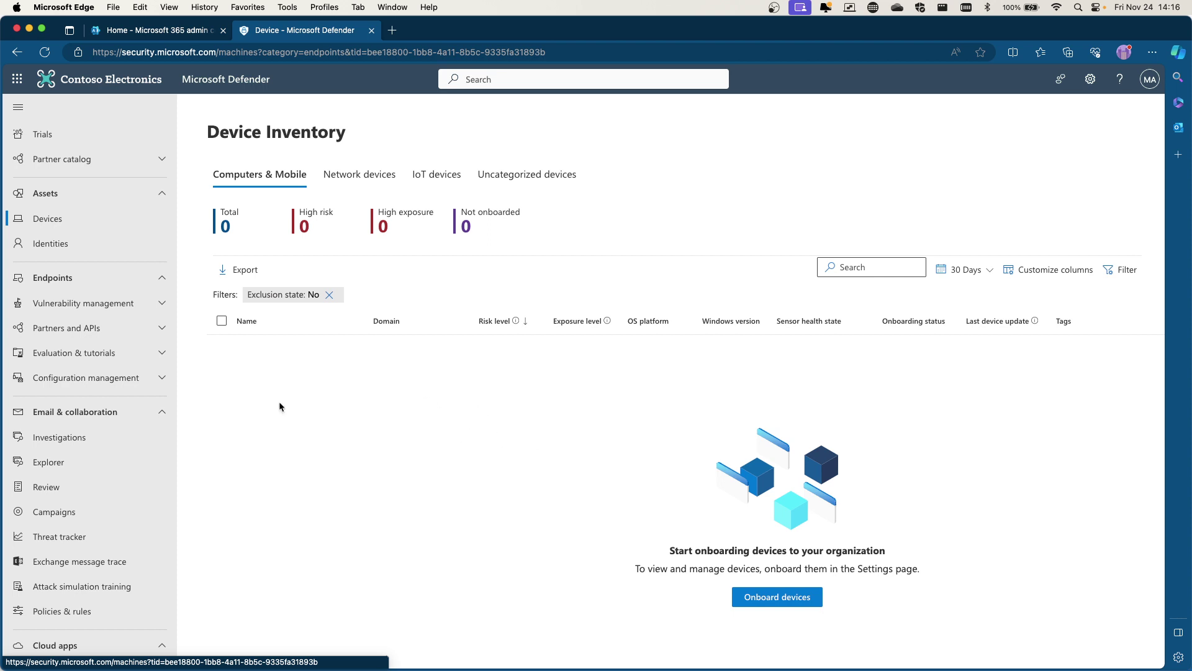
- Open the Cloud app catalog and examine the total number of apps it lists
scroll(98, 360, "down", 1)
scroll(98, 361, "down", 3)
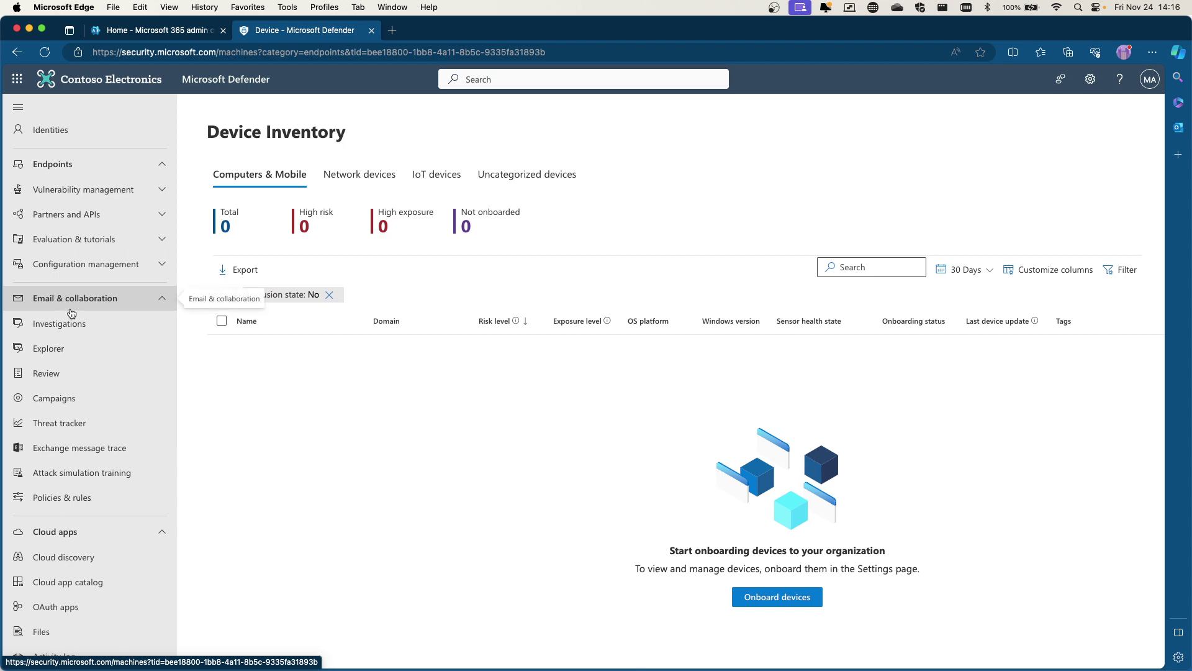
scroll(74, 323, "down", 5)
scroll(84, 340, "down", 3)
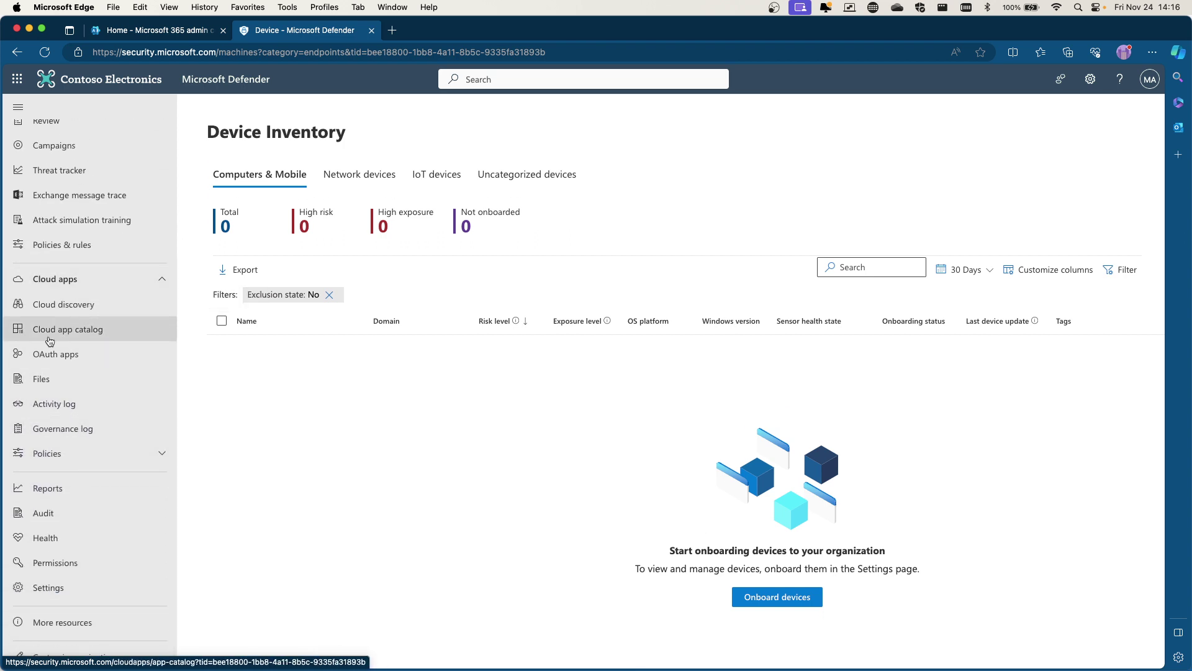
left_click(93, 329)
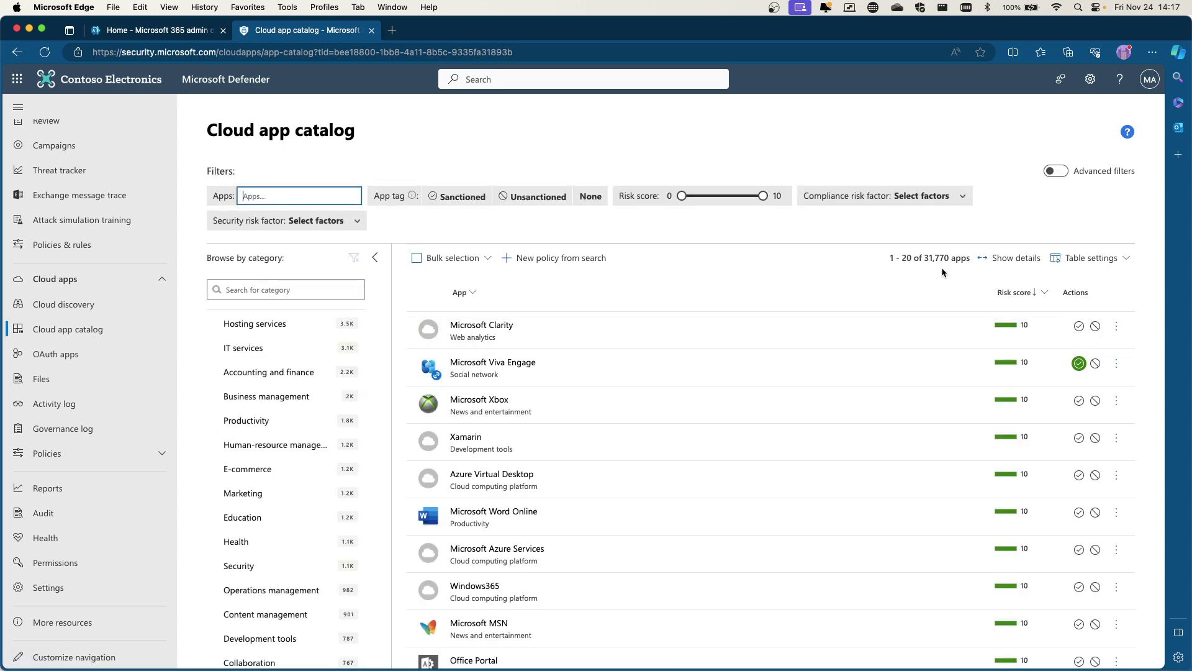
scroll(941, 267, "up", 5)
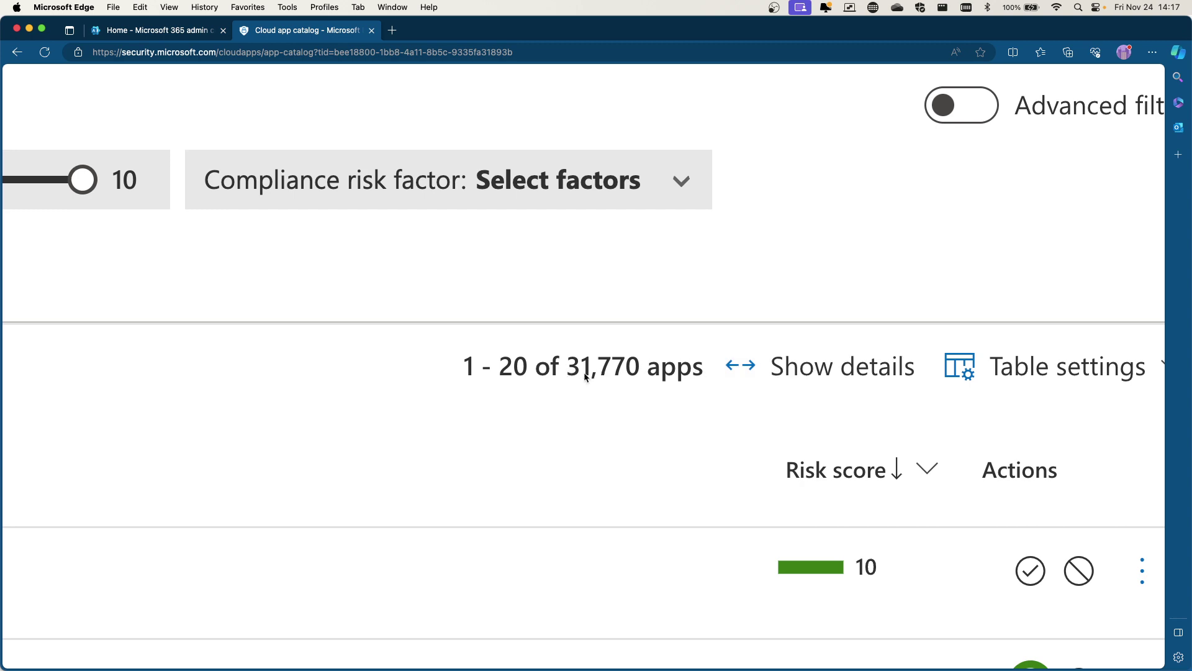
scroll(596, 375, "down", 5)
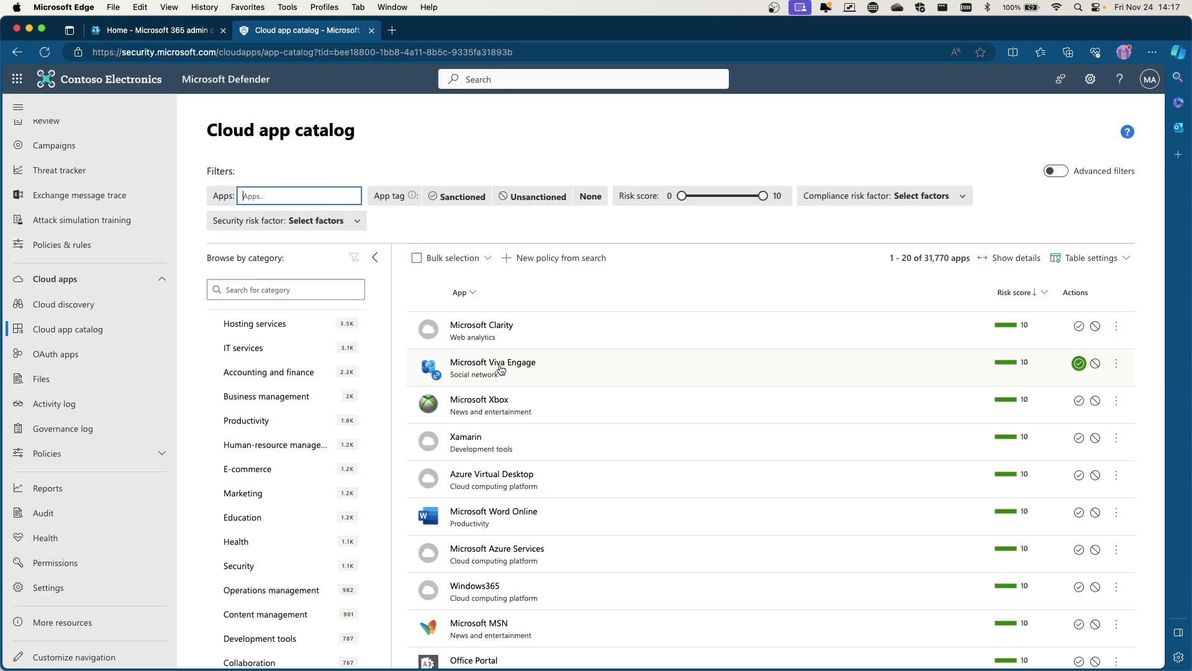
- Filter the Cloud app catalog to apps with a risk score from 0 to 5
scroll(520, 376, "down", 1)
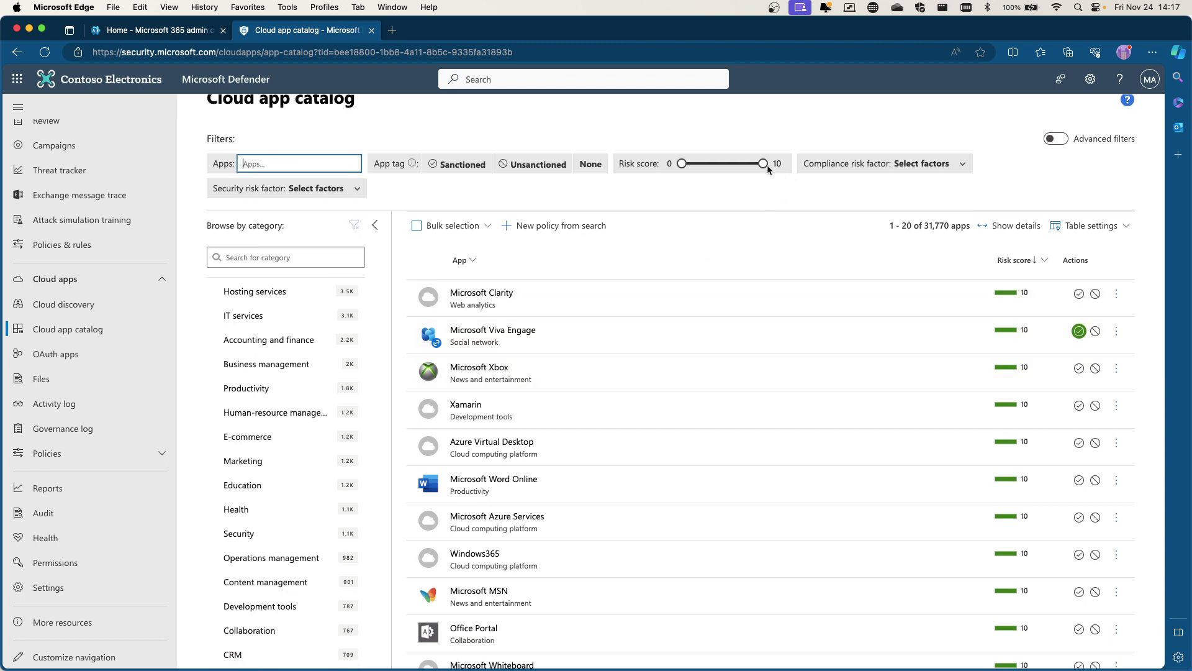
left_click_drag(762, 164, 724, 165)
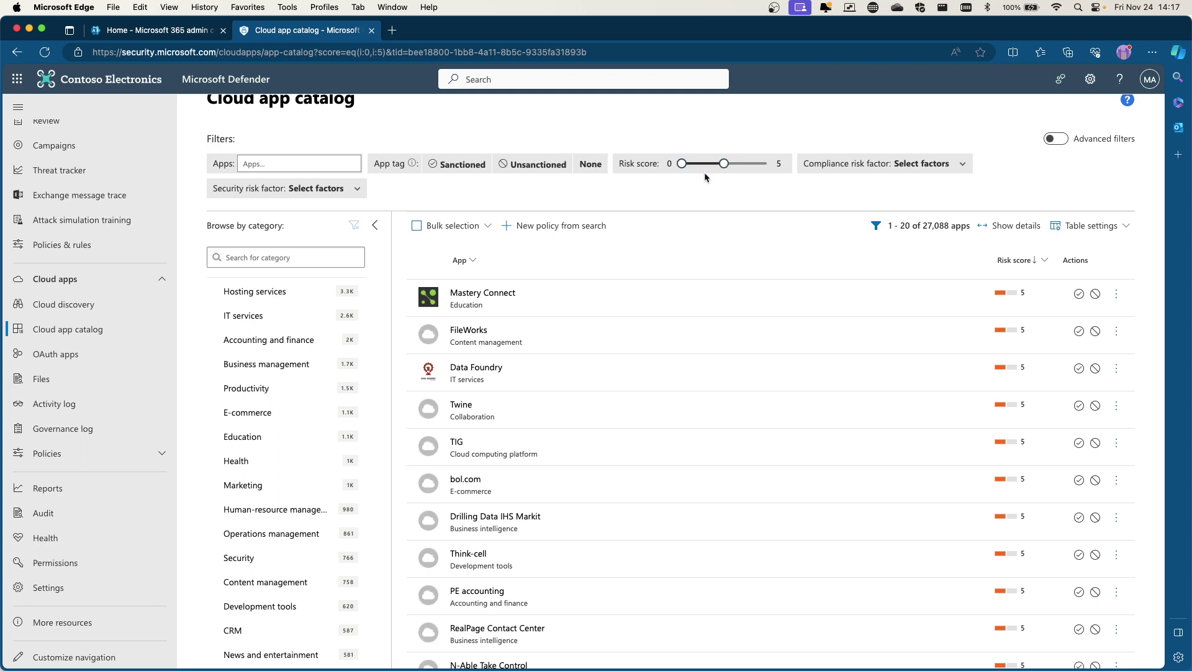
scroll(706, 261, "down", 2)
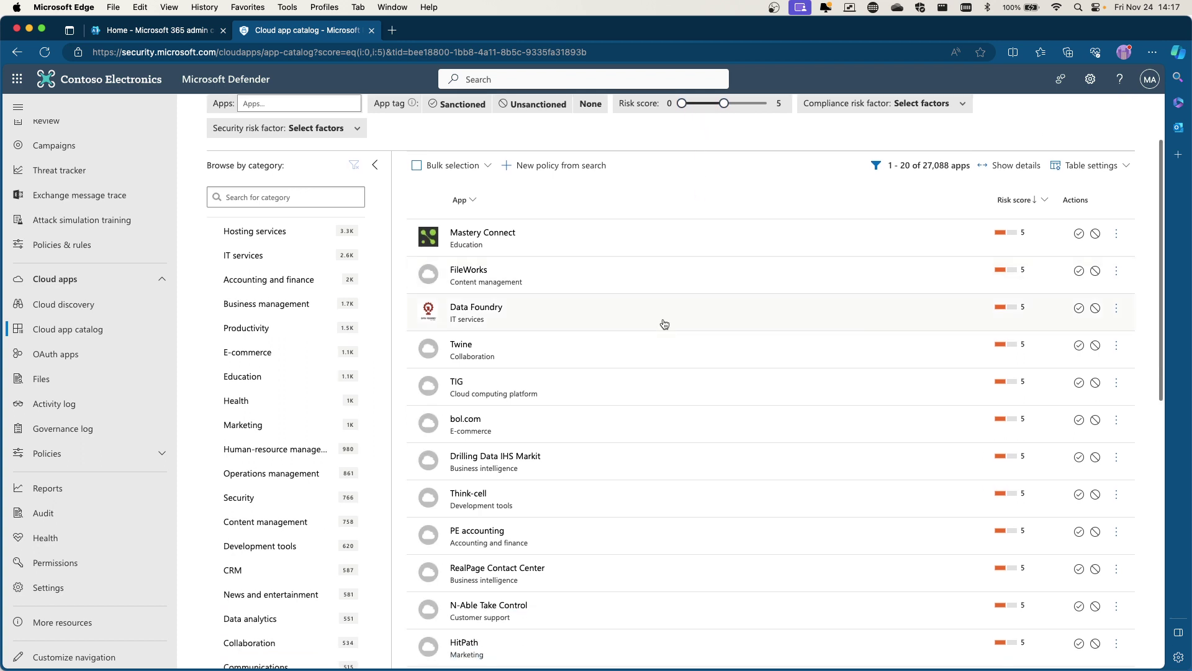
- Expand the Twine app's details and review its general, security, compliance and legal risk factors
left_click(487, 355)
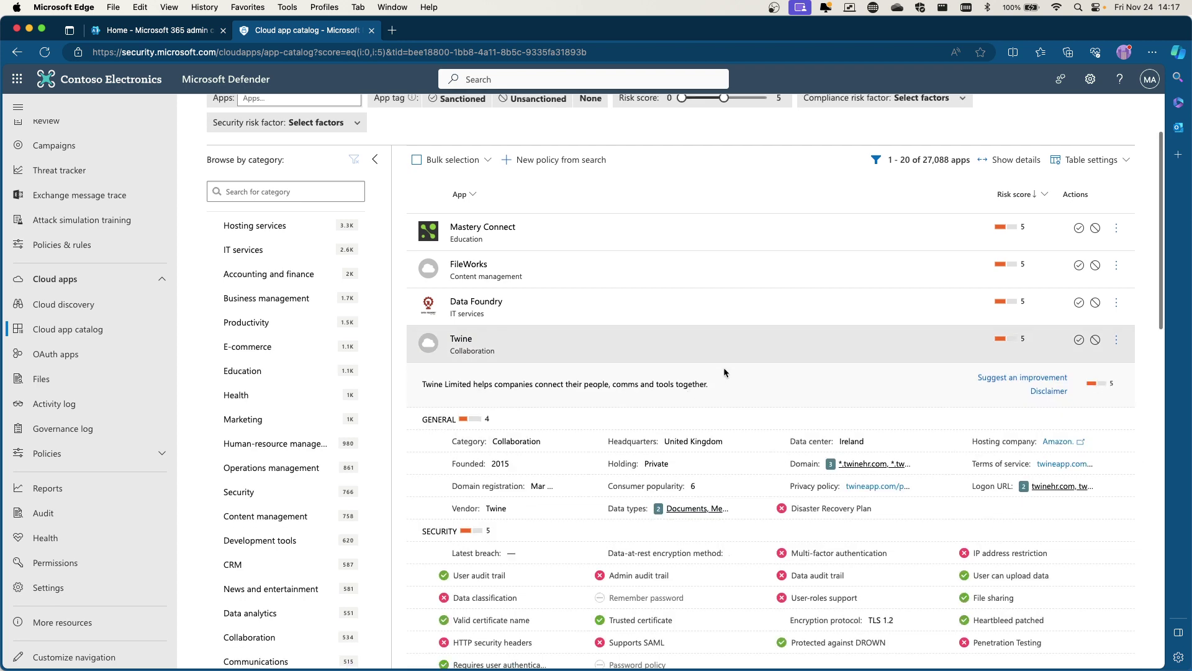
scroll(724, 367, "down", 4)
scroll(724, 367, "down", 1)
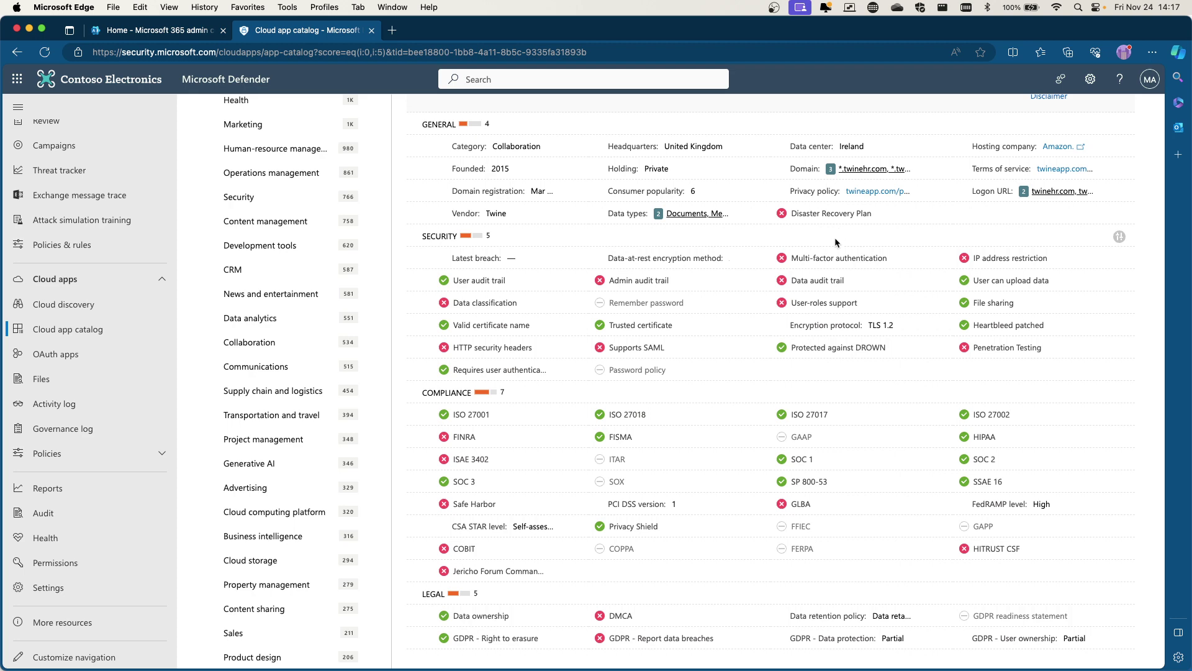
scroll(808, 248, "down", 1)
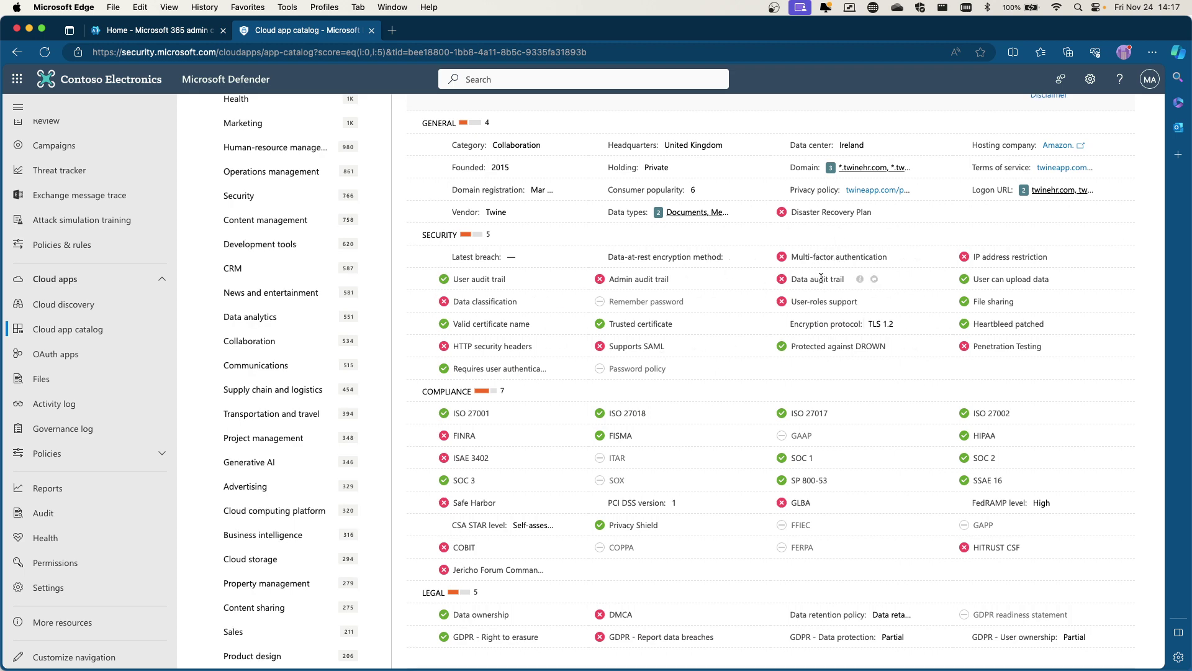
scroll(808, 285, "down", 4)
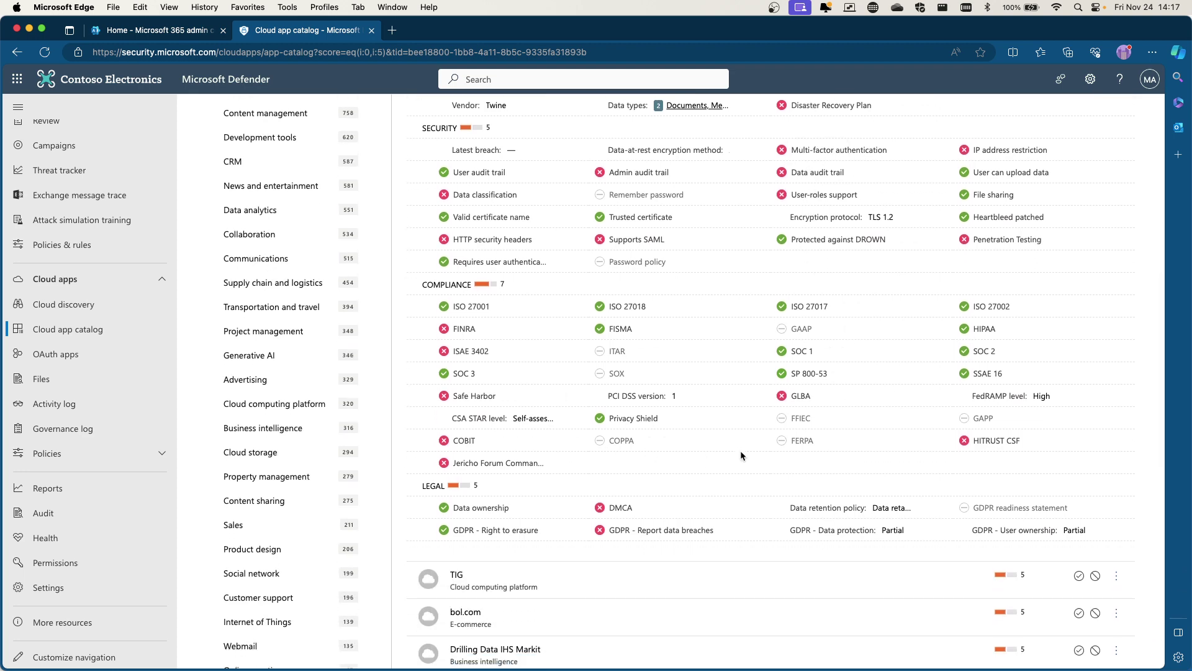
scroll(740, 351, "down", 4)
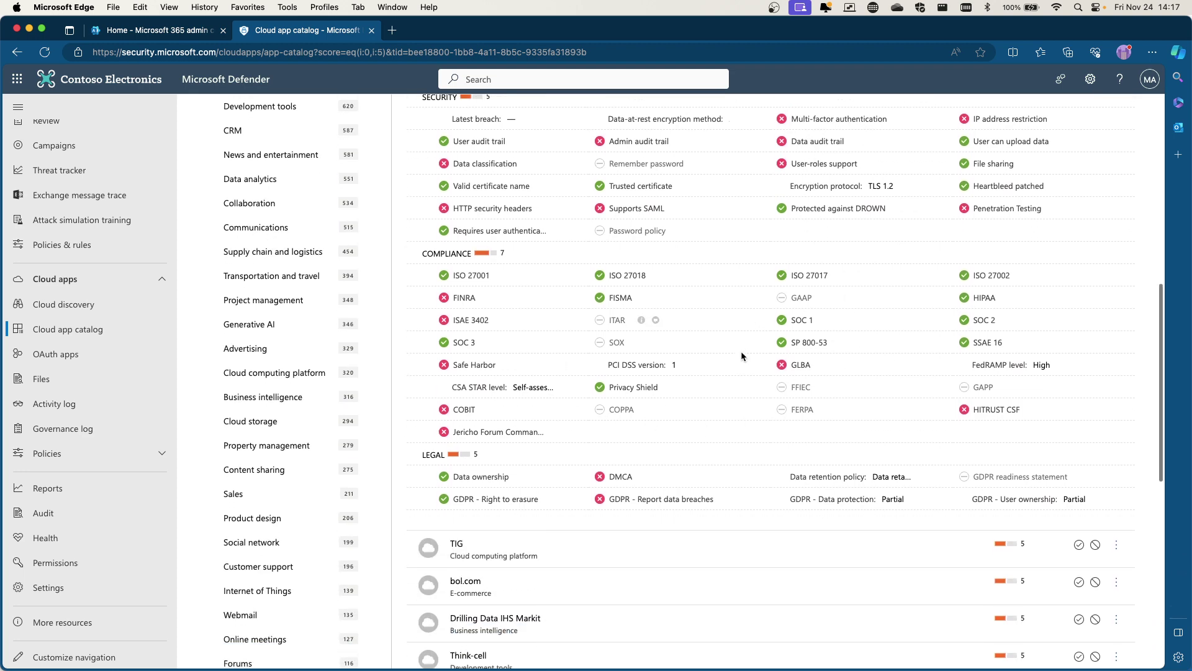
scroll(705, 422, "up", 15)
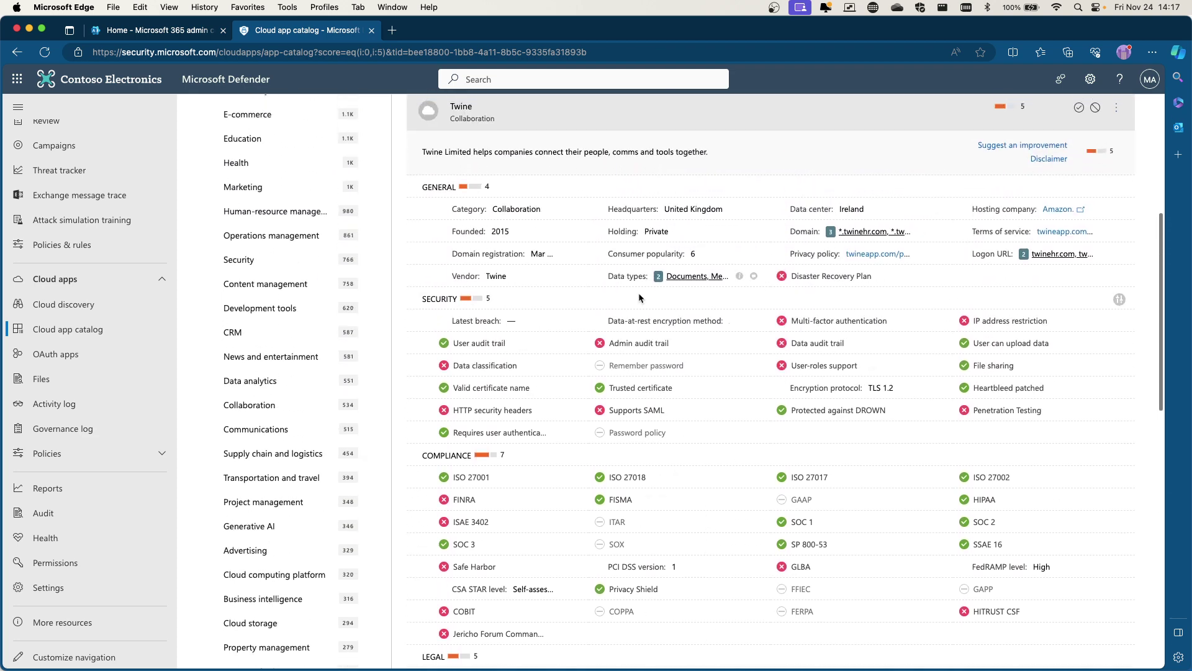
scroll(704, 422, "up", 1)
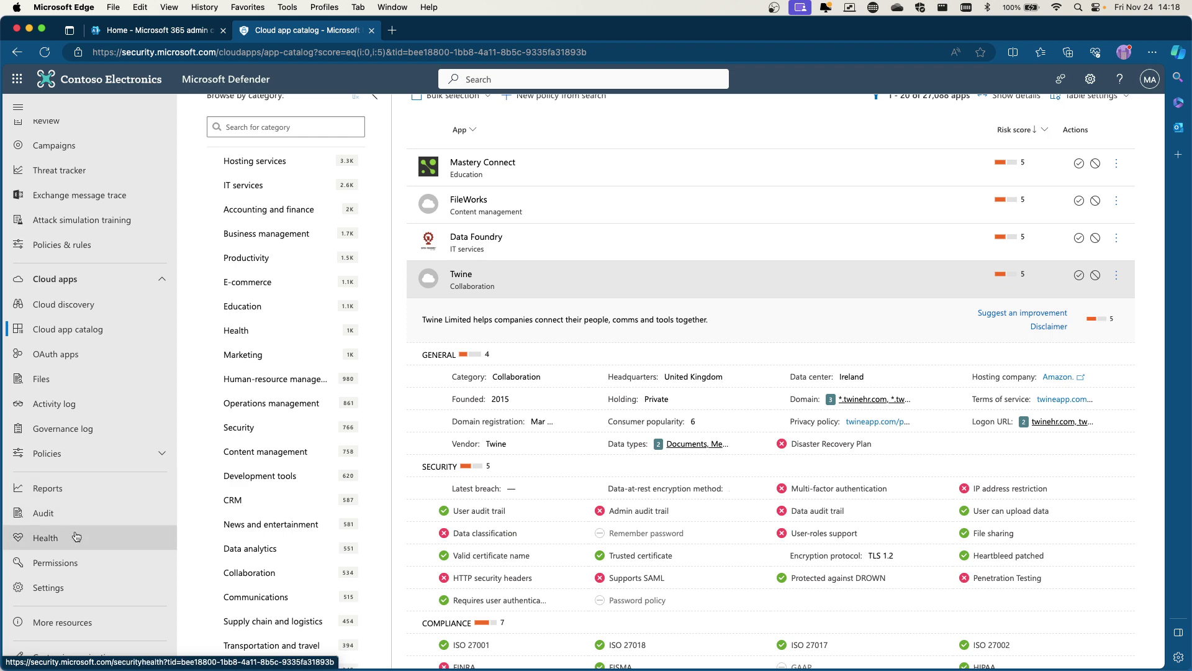
- Turn on Microsoft Defender for Cloud Apps in the Endpoints advanced features settings and save the preferences
left_click(67, 587)
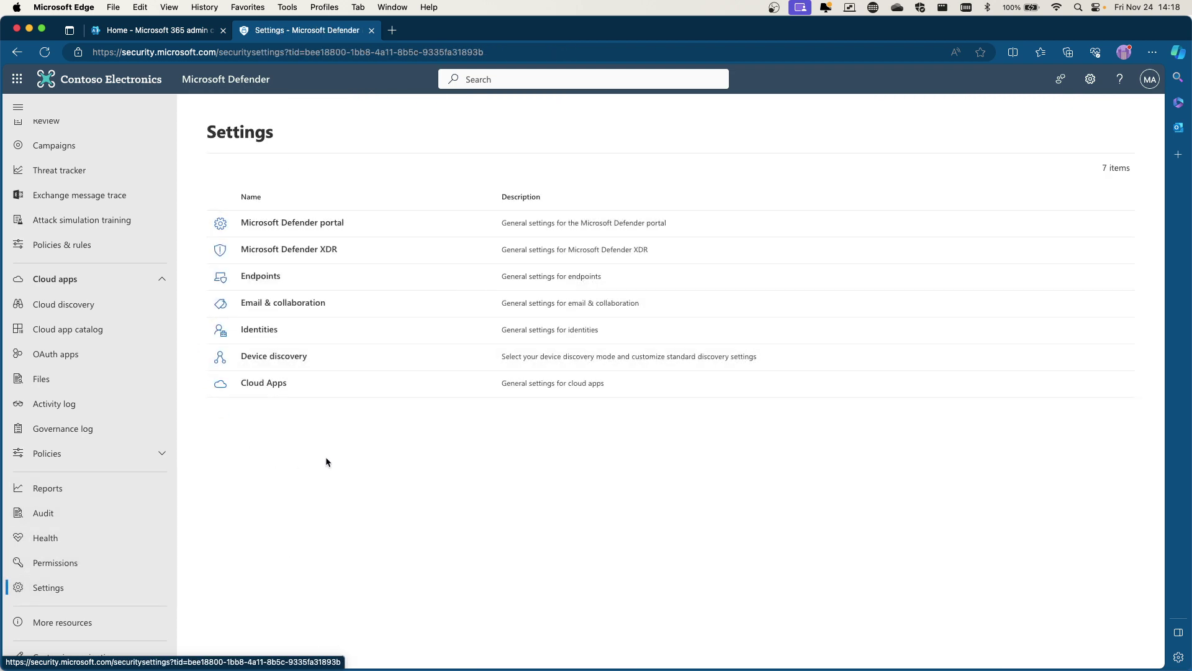
left_click(260, 277)
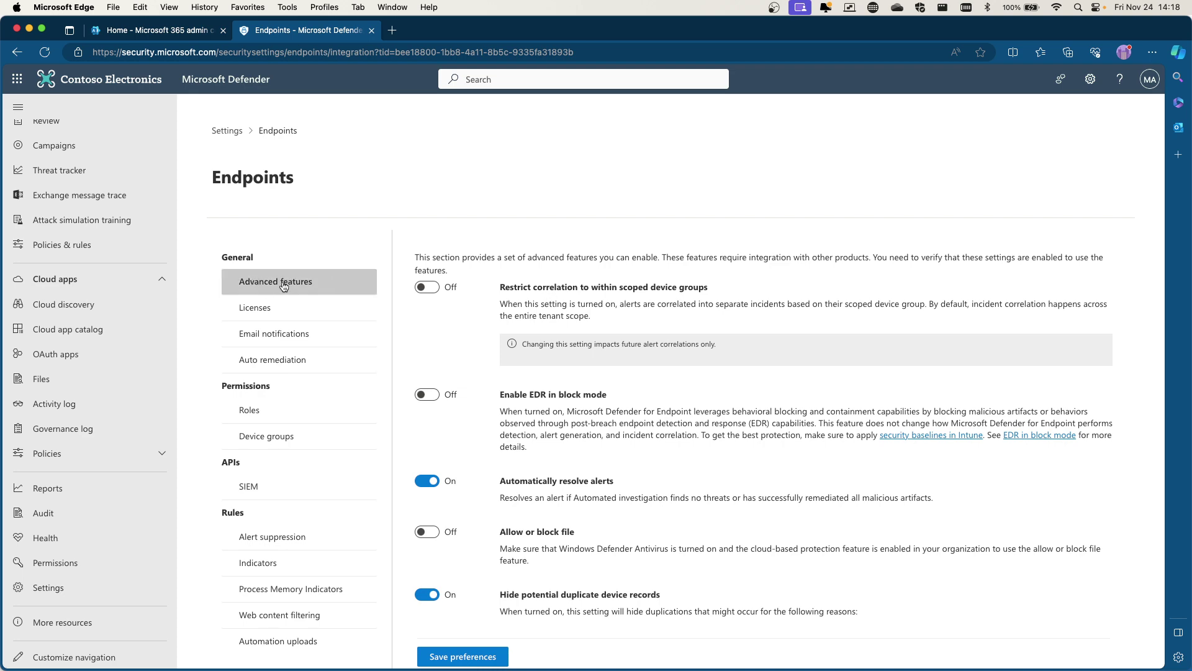
scroll(659, 327, "down", 5)
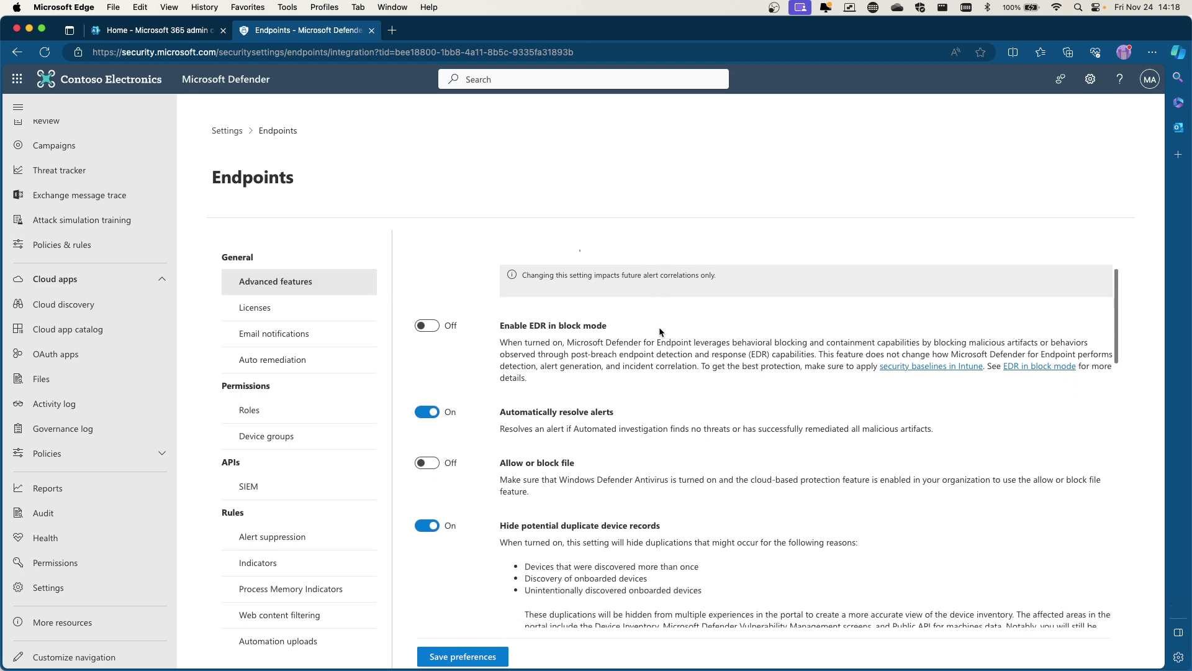
scroll(658, 327, "down", 5)
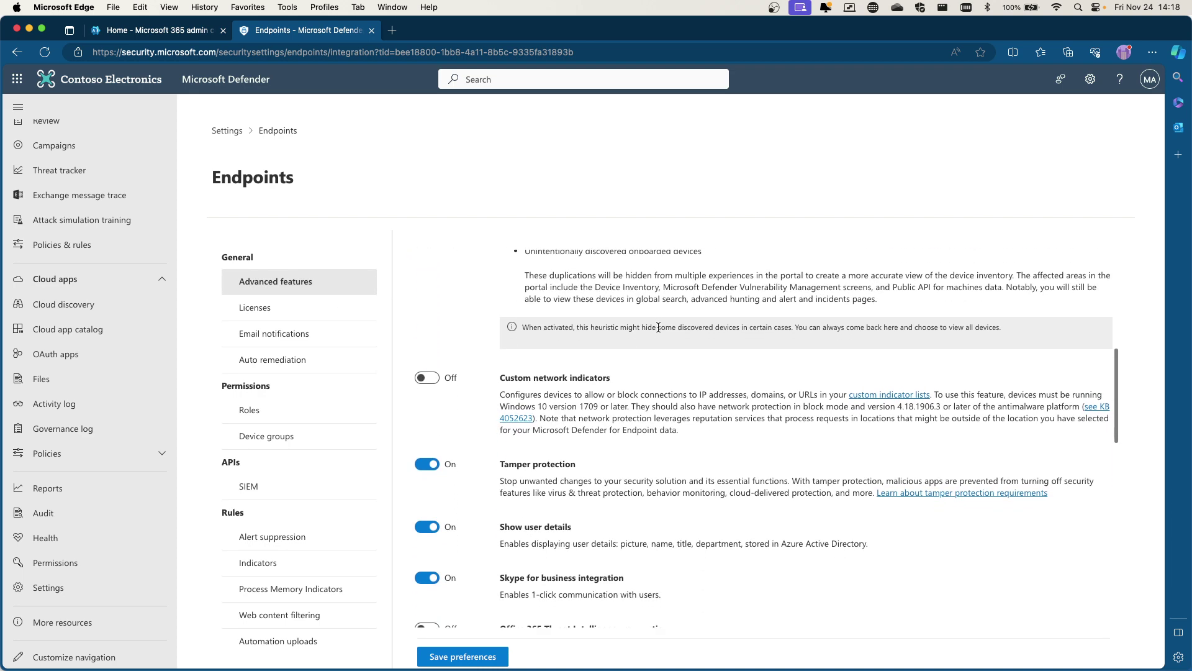
scroll(661, 337, "down", 3)
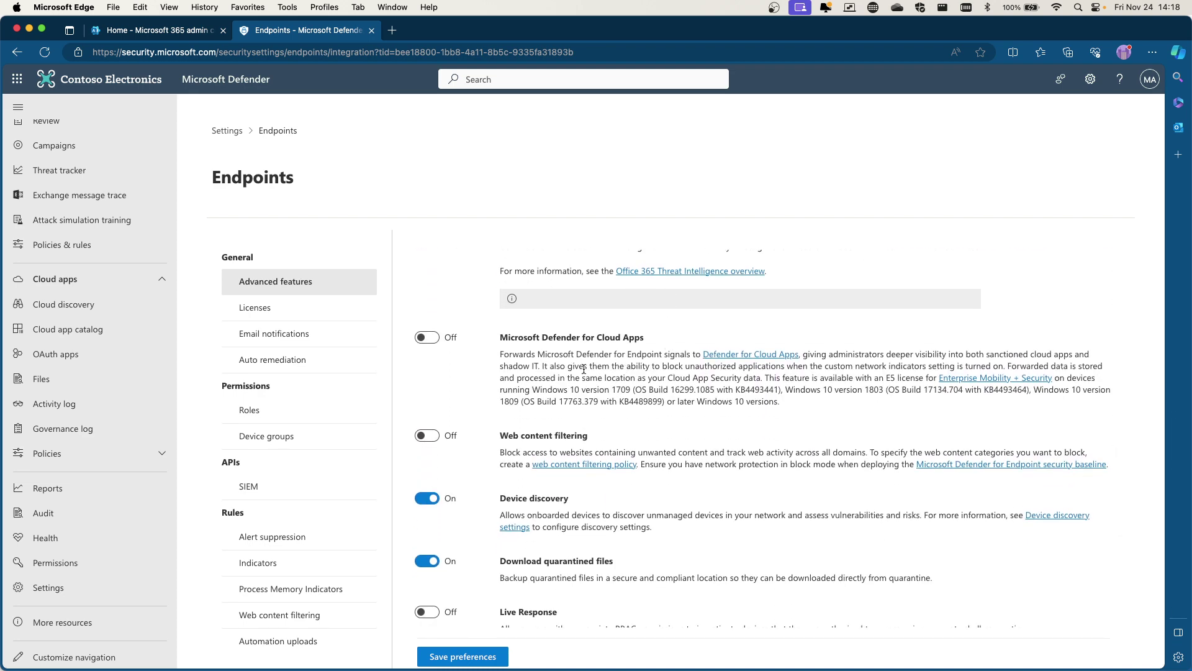
scroll(584, 368, "up", 5)
scroll(434, 351, "left", 3)
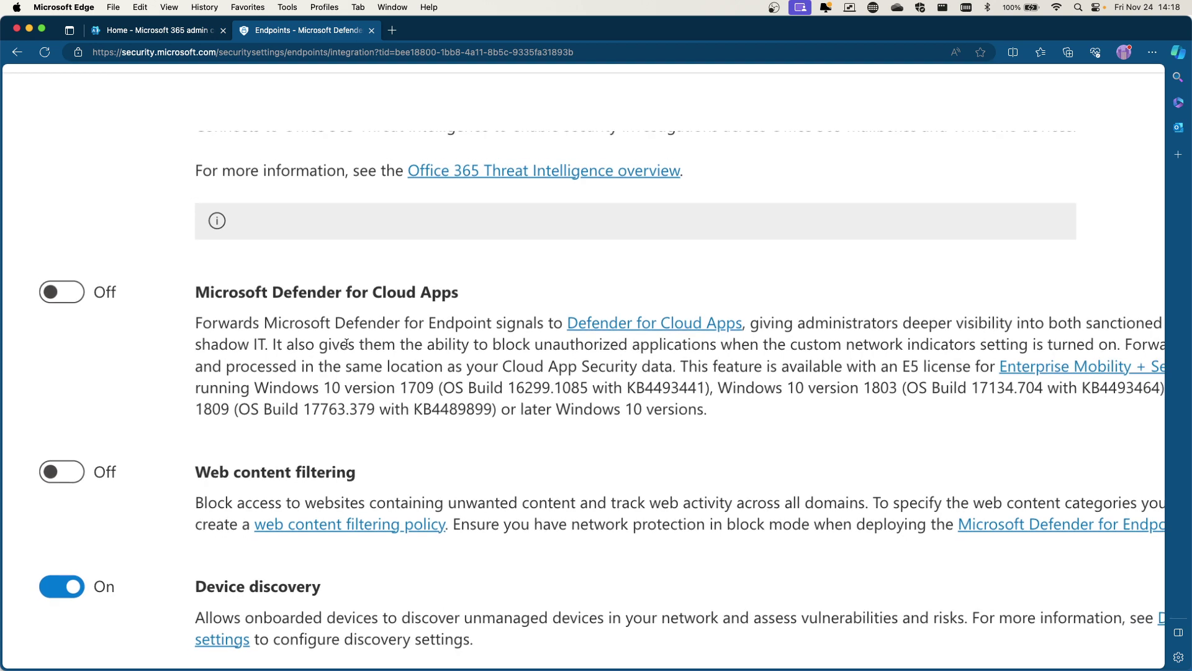
scroll(346, 344, "down", 5)
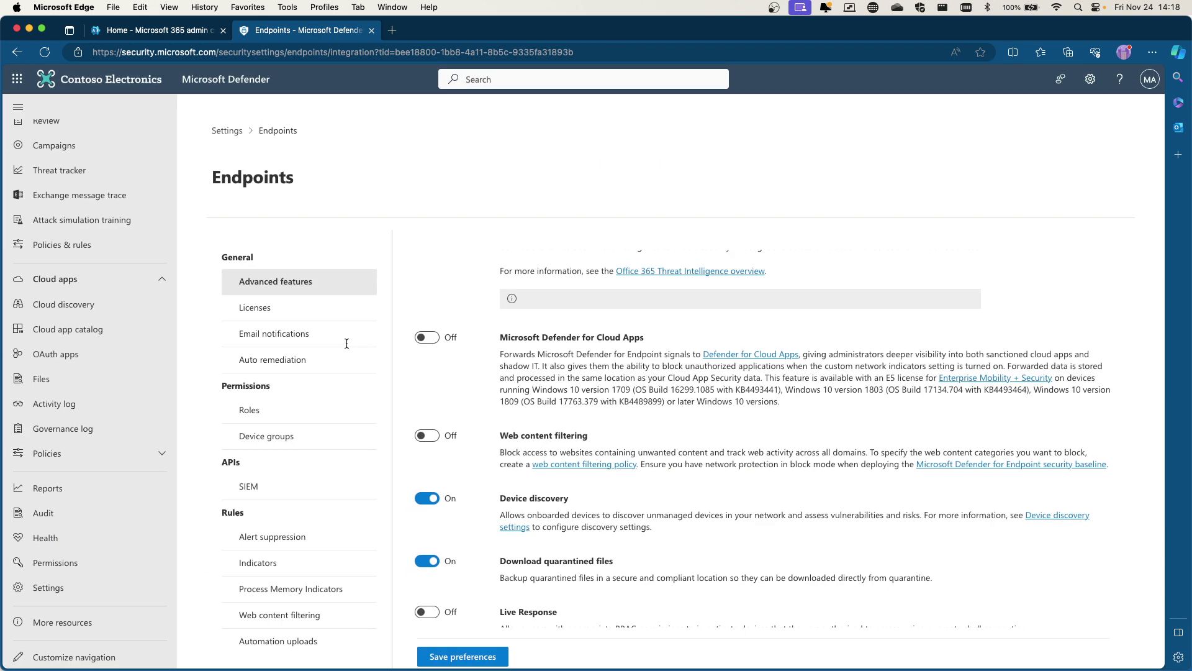
left_click(425, 337)
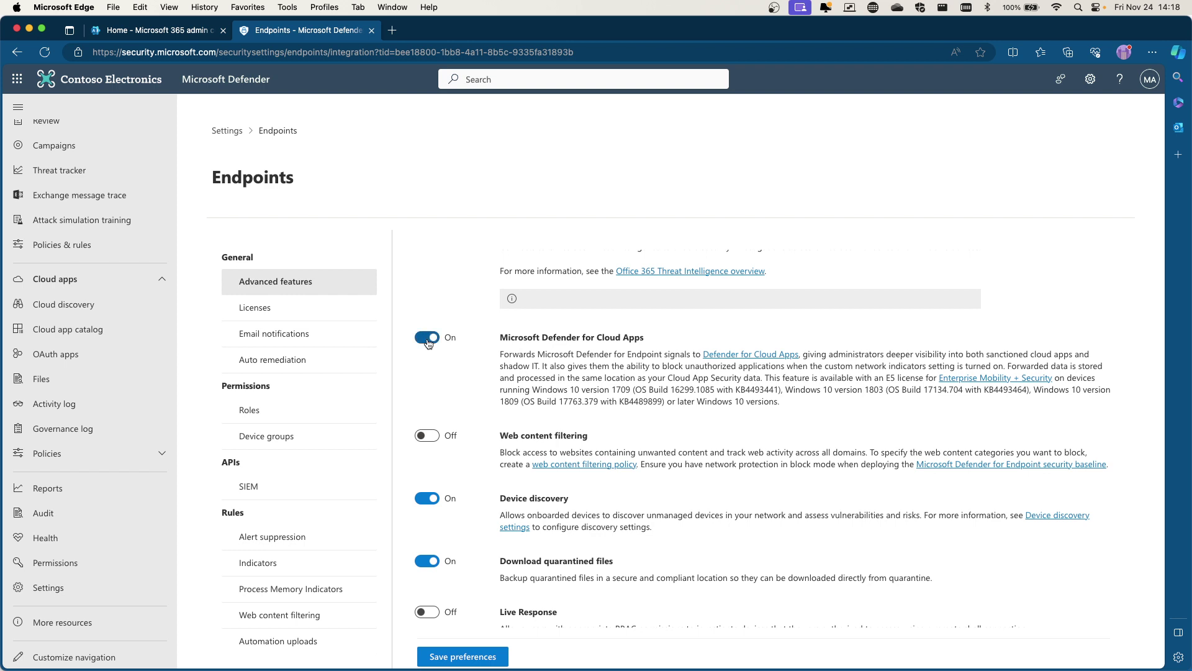
left_click(472, 658)
- View the integration diagram on the adjacent desktop and return to the Defender portal
key("ctrl+Right")
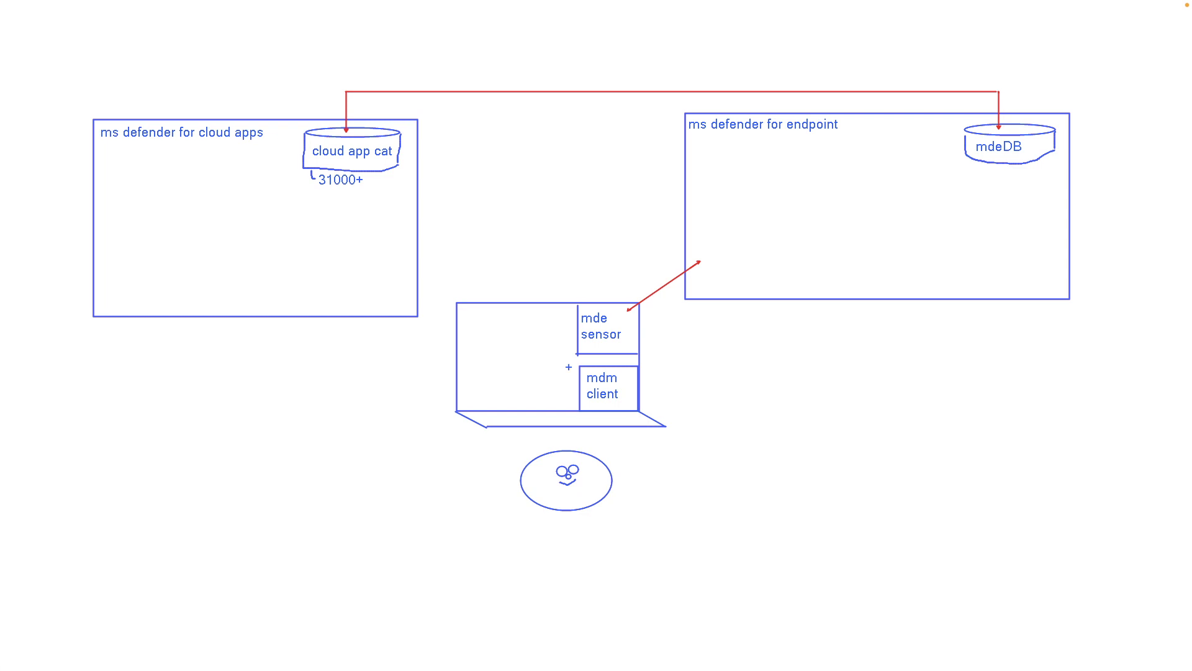
key("ctrl+Left")
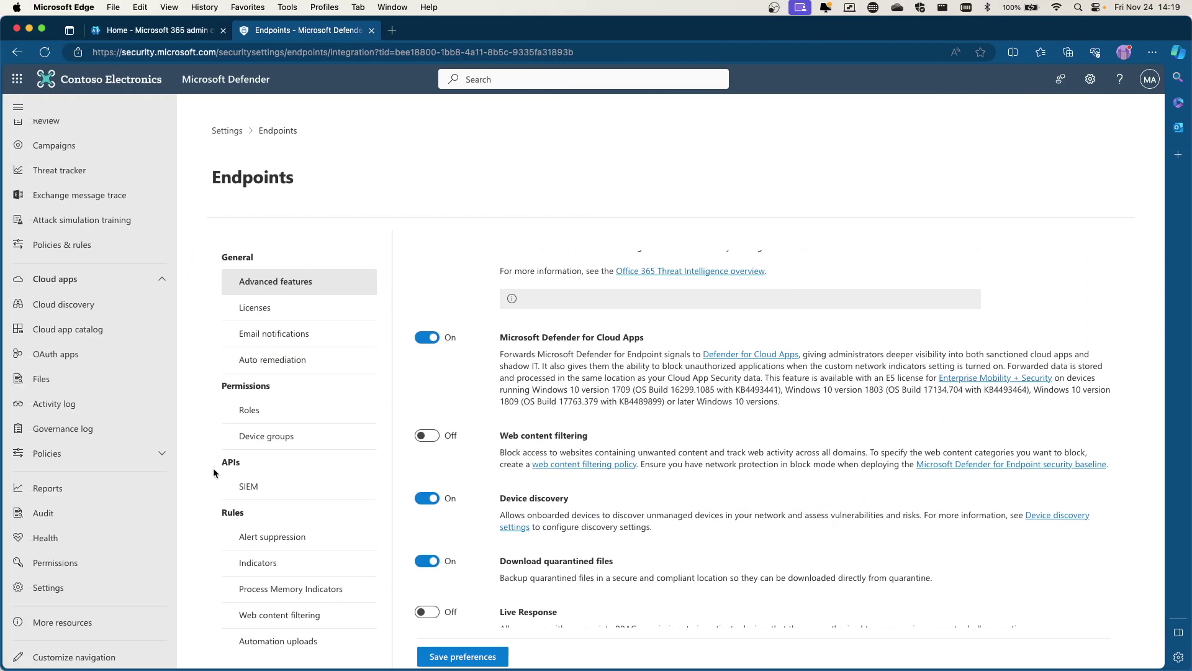
- Open the Microsoft Defender for Endpoint page in the Cloud Apps settings and examine its Enforce app access option
left_click(59, 588)
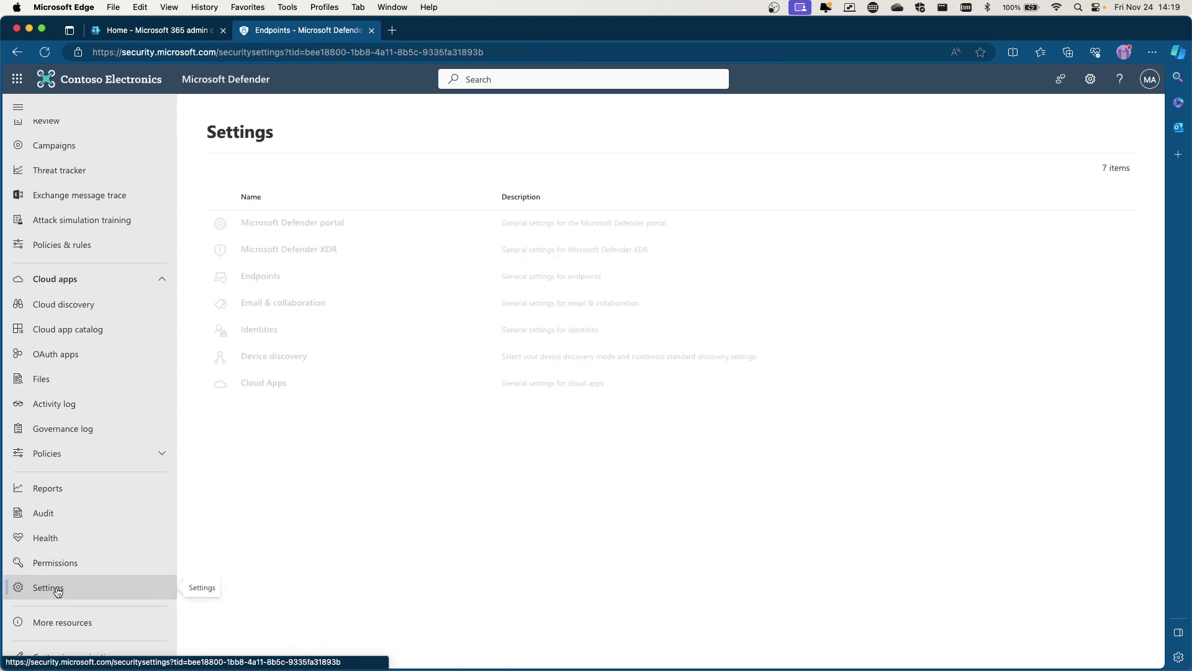
left_click(263, 383)
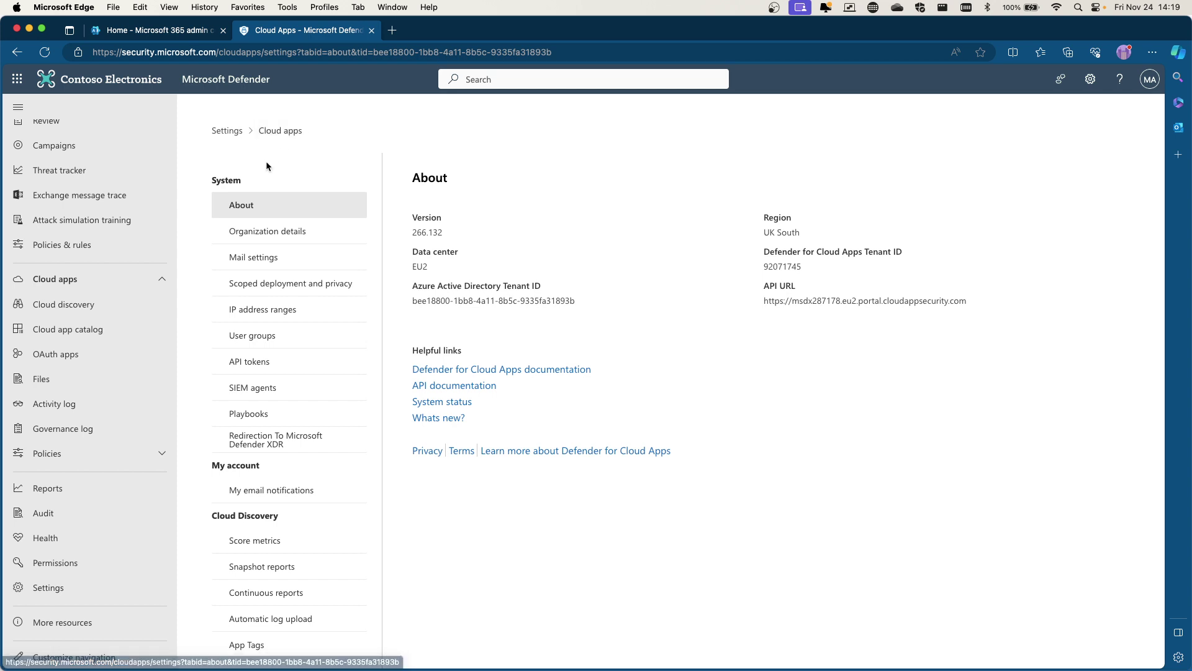
scroll(271, 257, "down", 5)
scroll(272, 257, "down", 2)
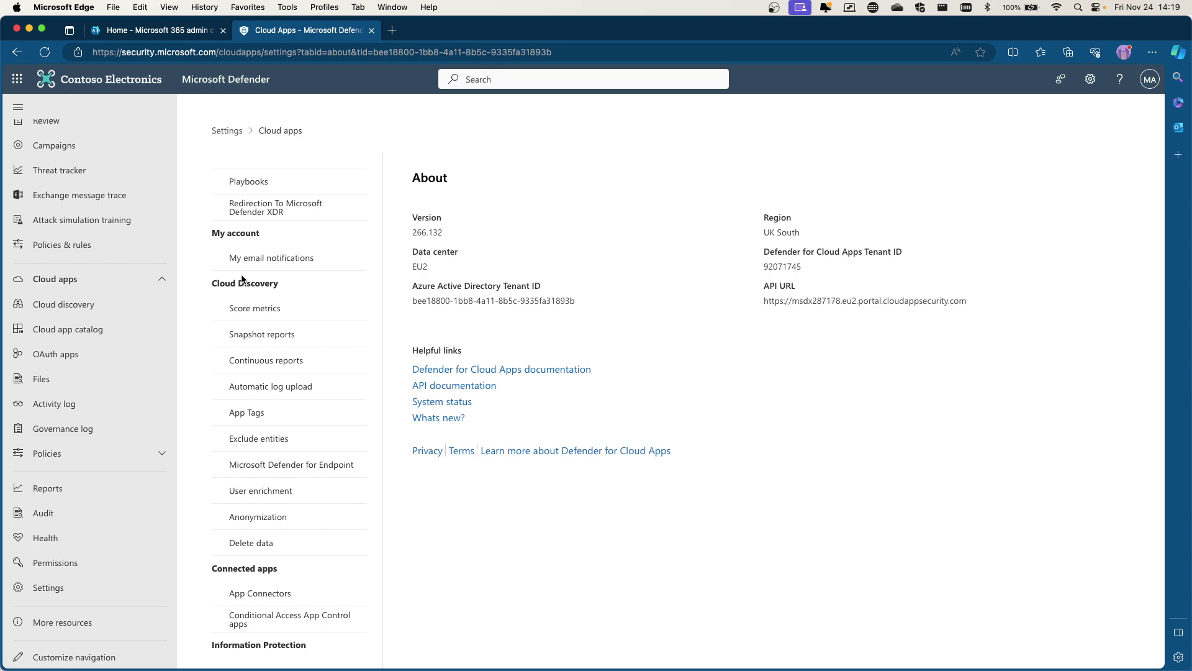
left_click(275, 470)
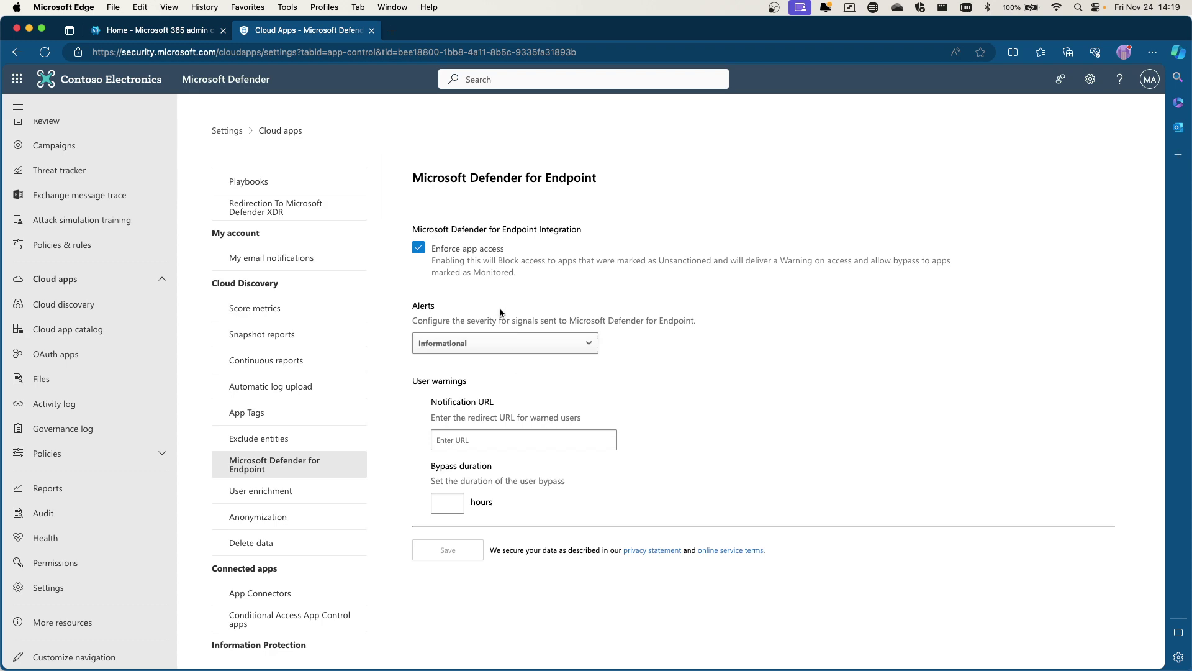
scroll(501, 285, "up", 5, "ctrl")
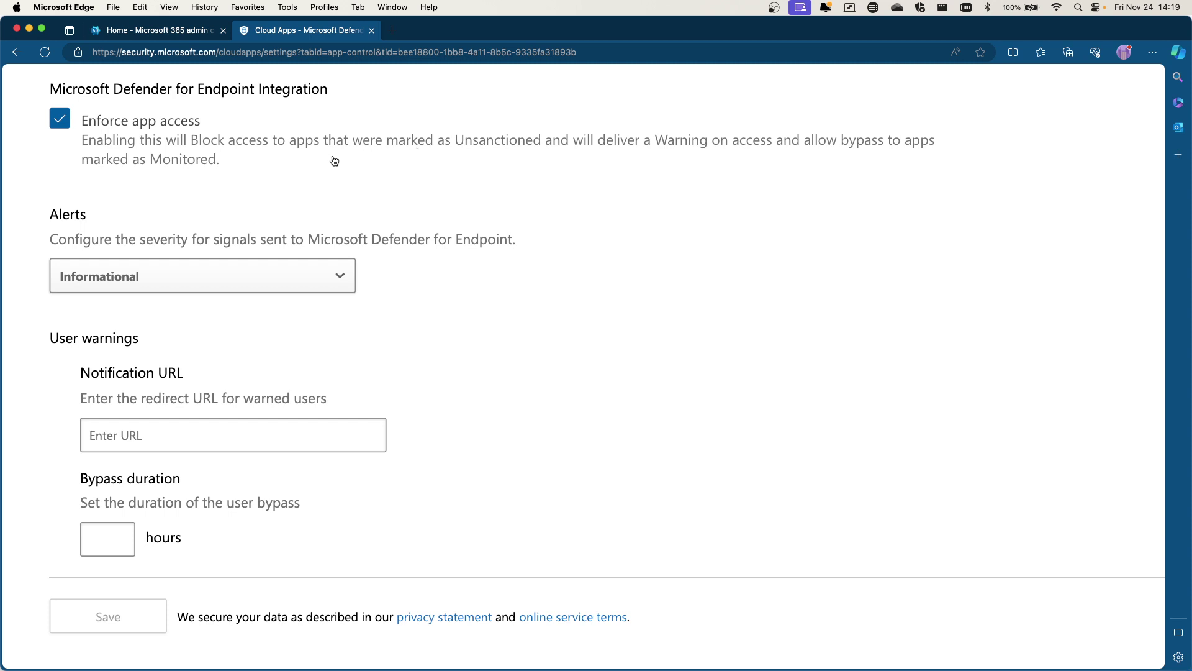
- Set the severity of alerts for signals sent to Microsoft Defender for Endpoint to Low
scroll(330, 173, "down", 1)
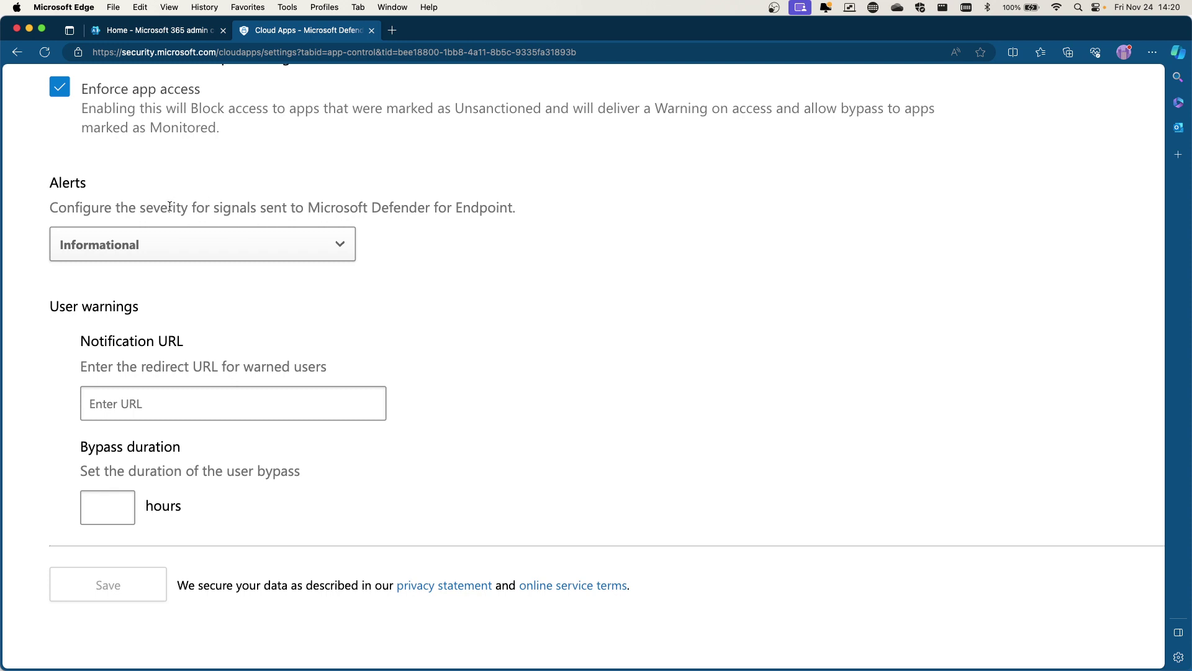
left_click(242, 253)
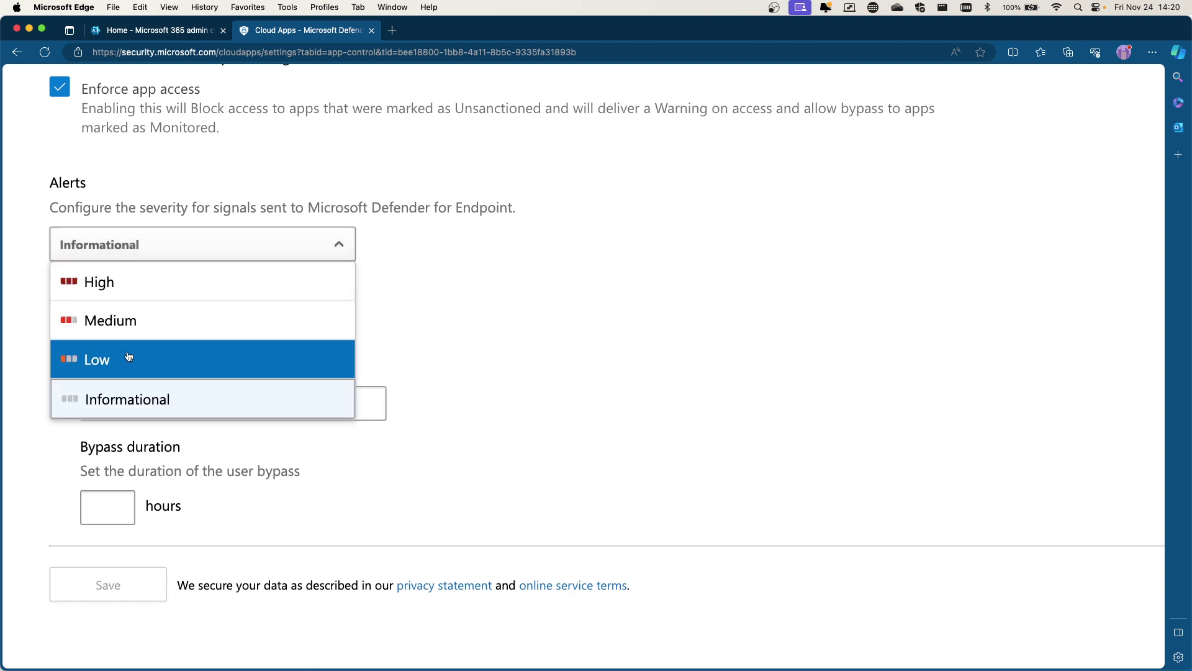
left_click(99, 353)
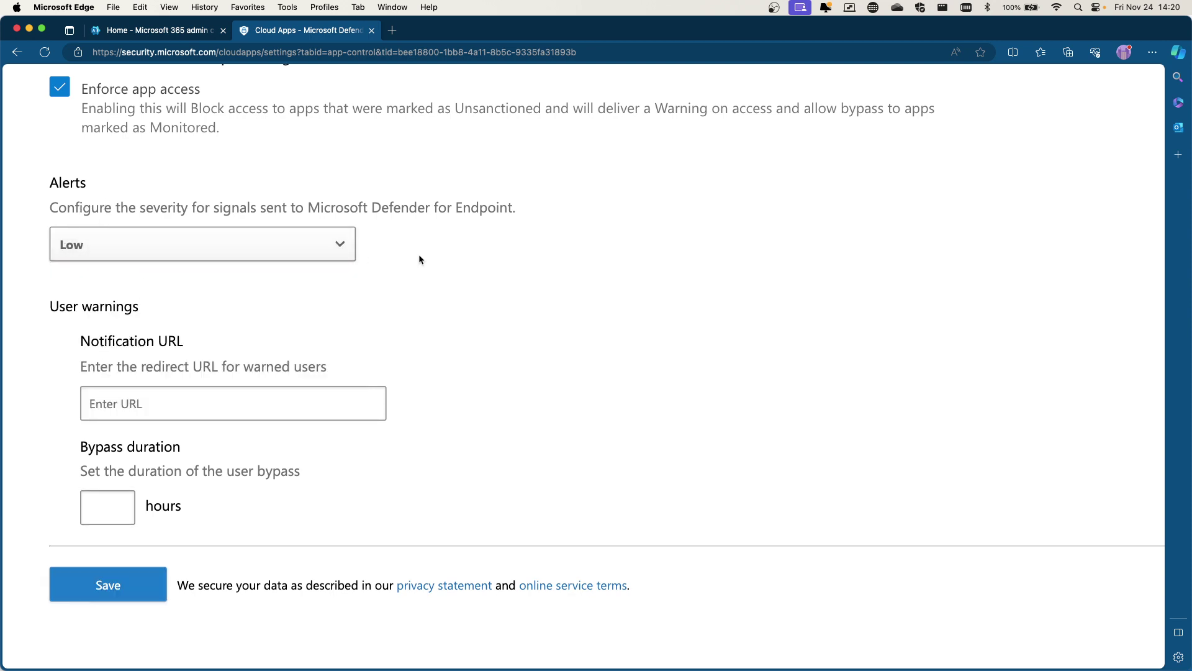
- Set the user warnings' bypass duration to 1 hour, leave the notification URL empty, and save the Microsoft Defender for Endpoint settings
scroll(400, 263, "down", 4)
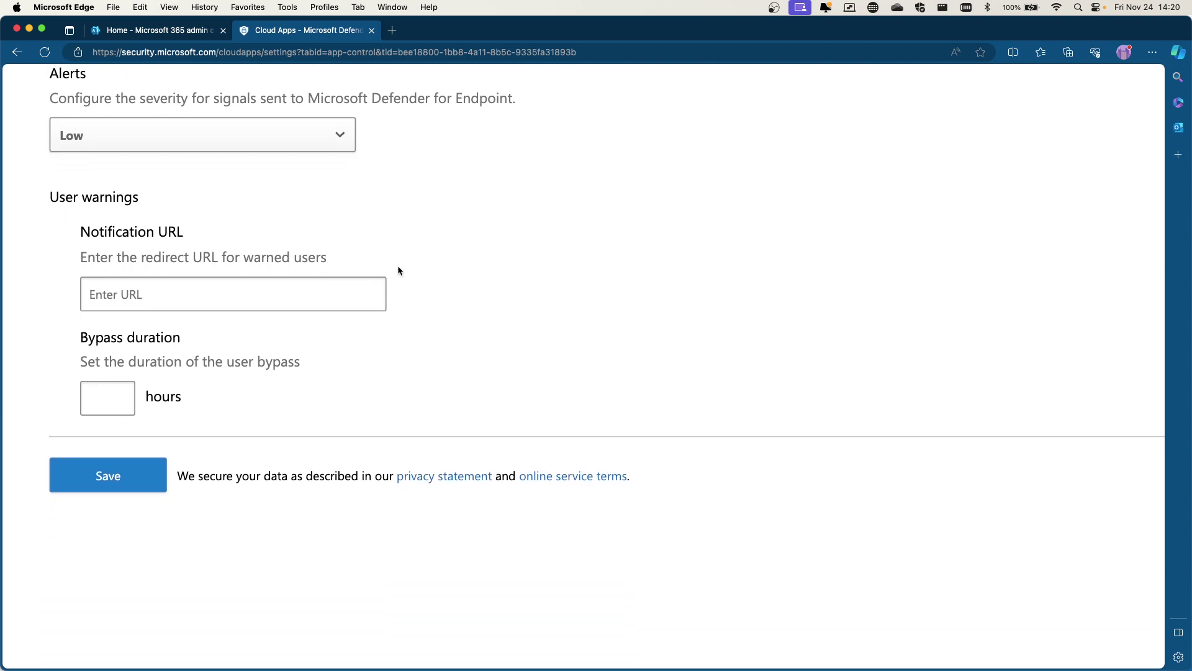
left_click(131, 297)
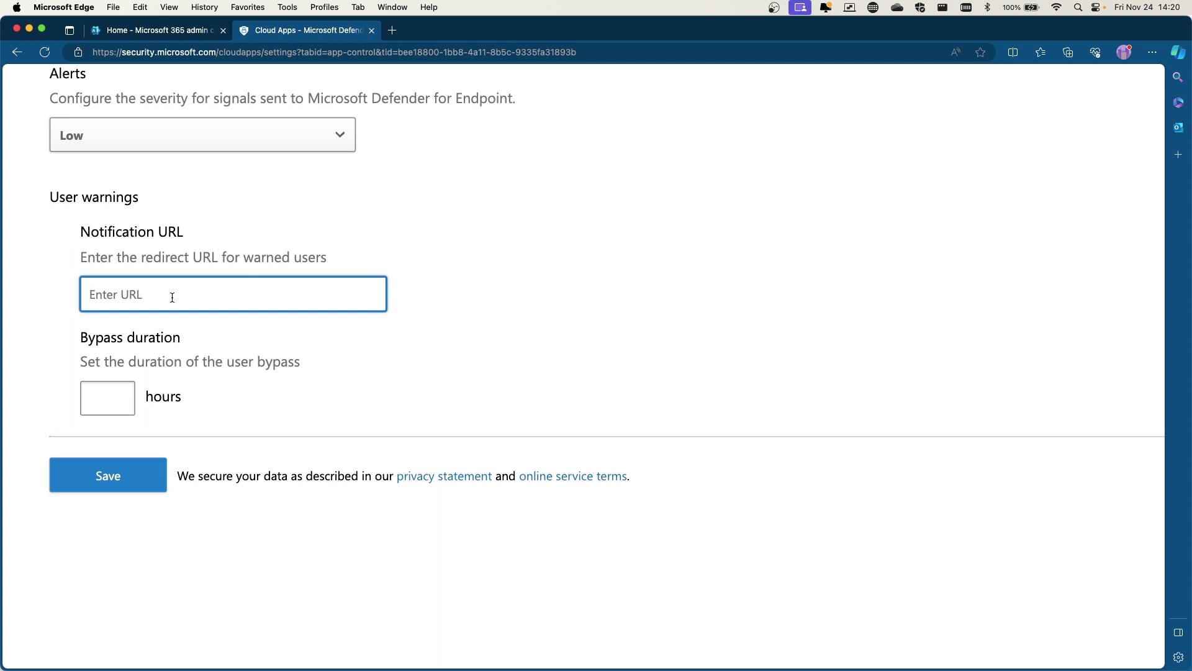
left_click(101, 397)
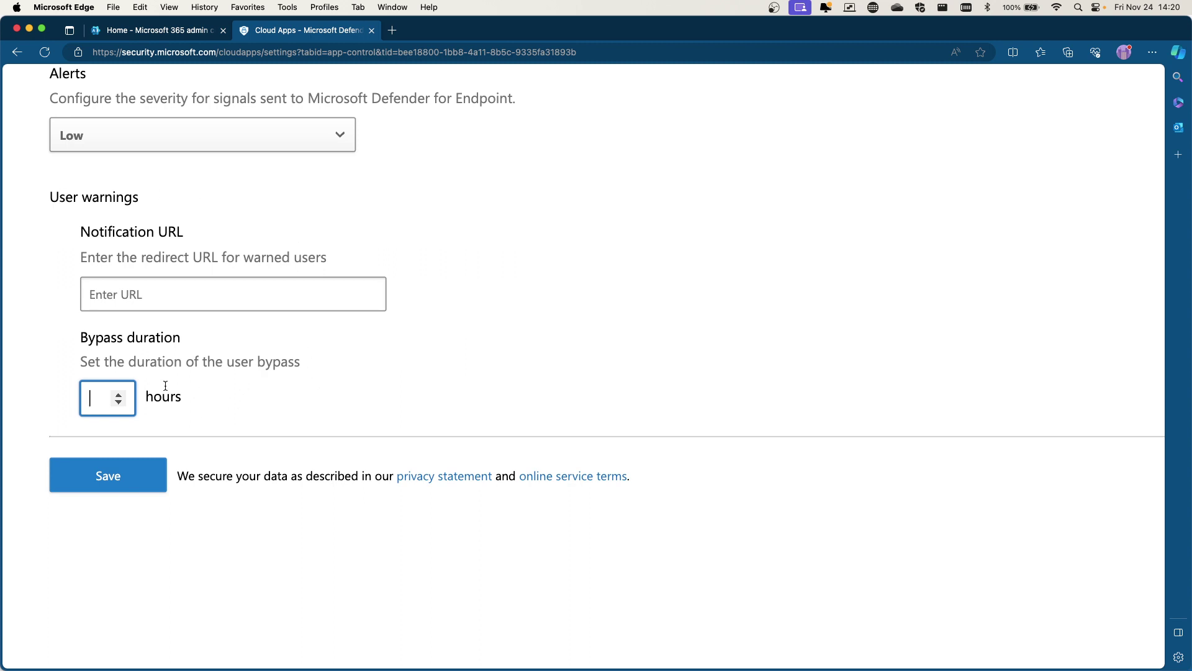
type("1")
left_click(258, 406)
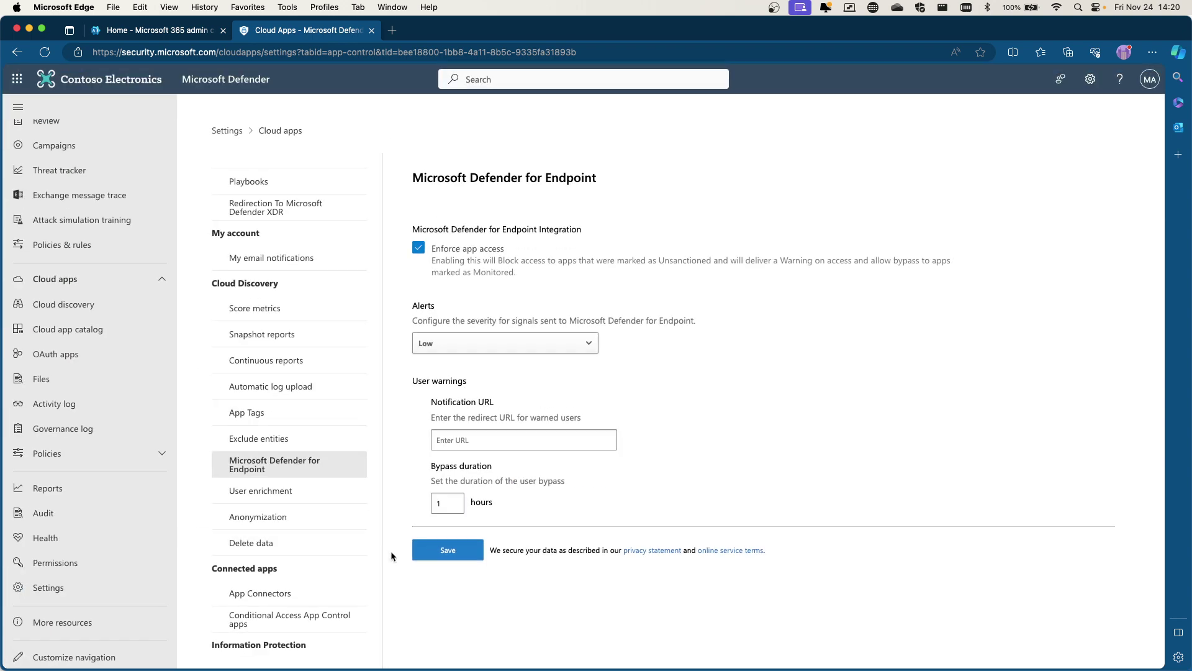
left_click(108, 475)
left_click(649, 224)
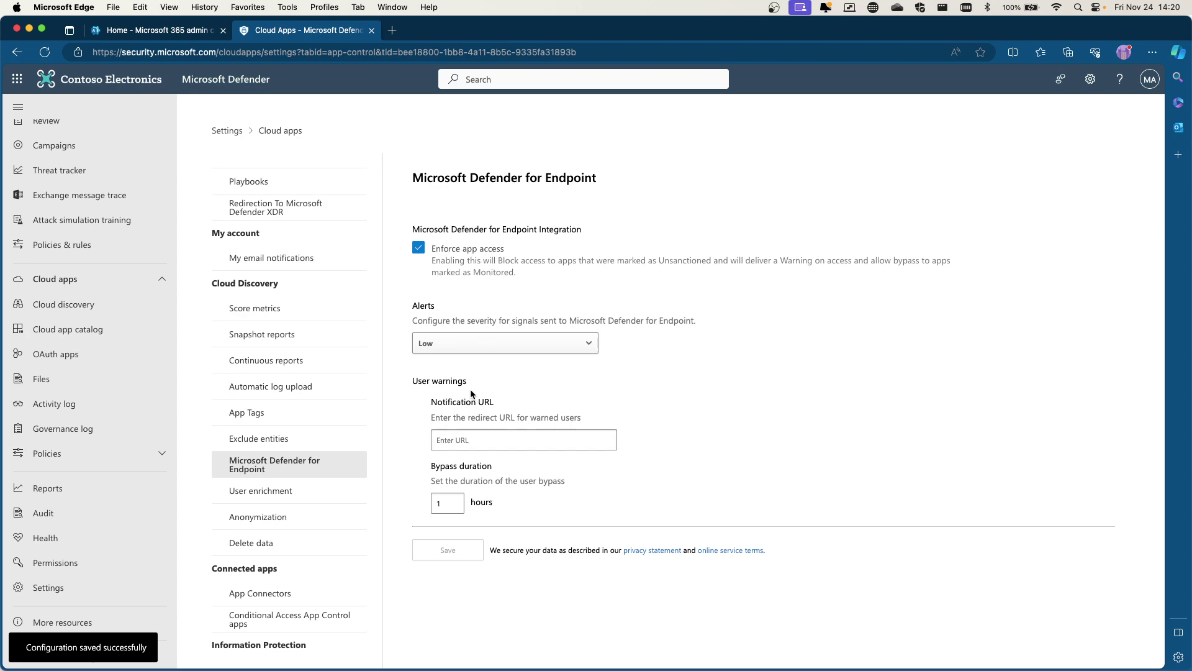
- Leave the Defender portal and switch past the demo slide and integration diagram to the Windows 11 desktop
key("ctrl+Up")
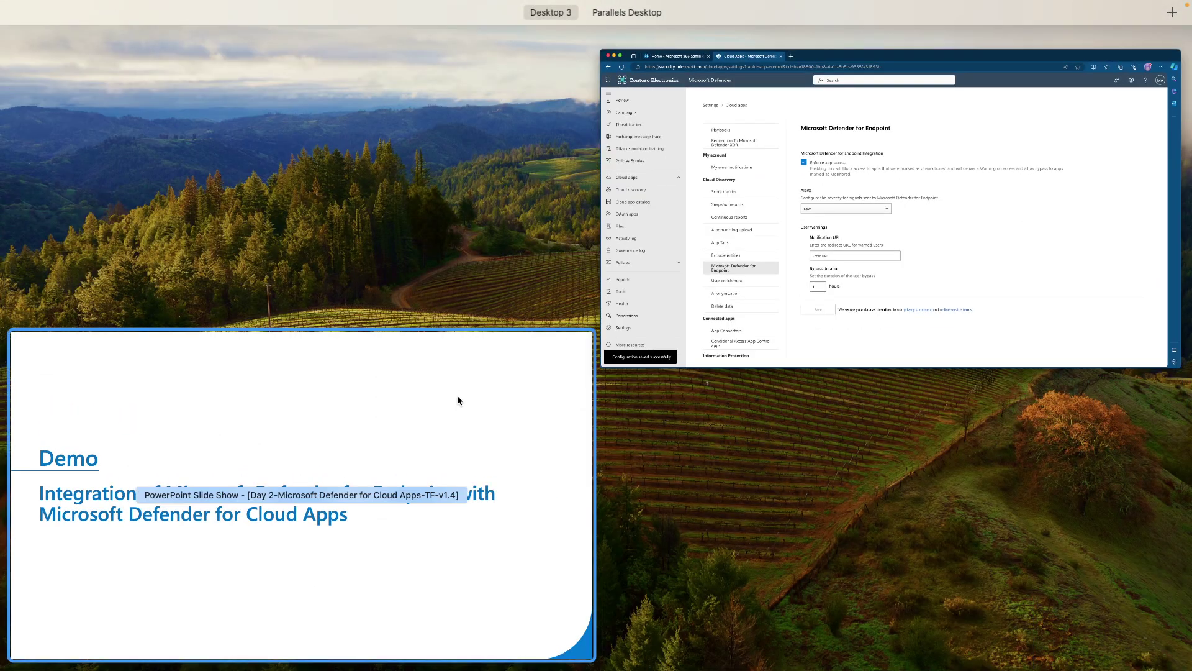
left_click(495, 382)
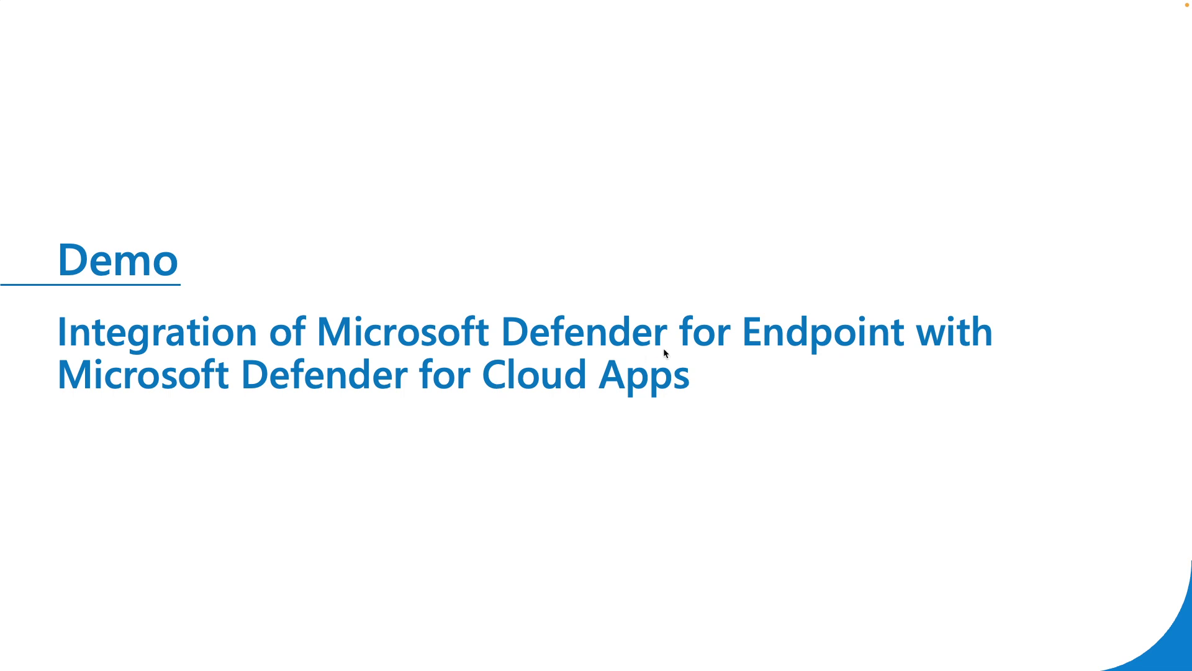
key("ctrl+Right")
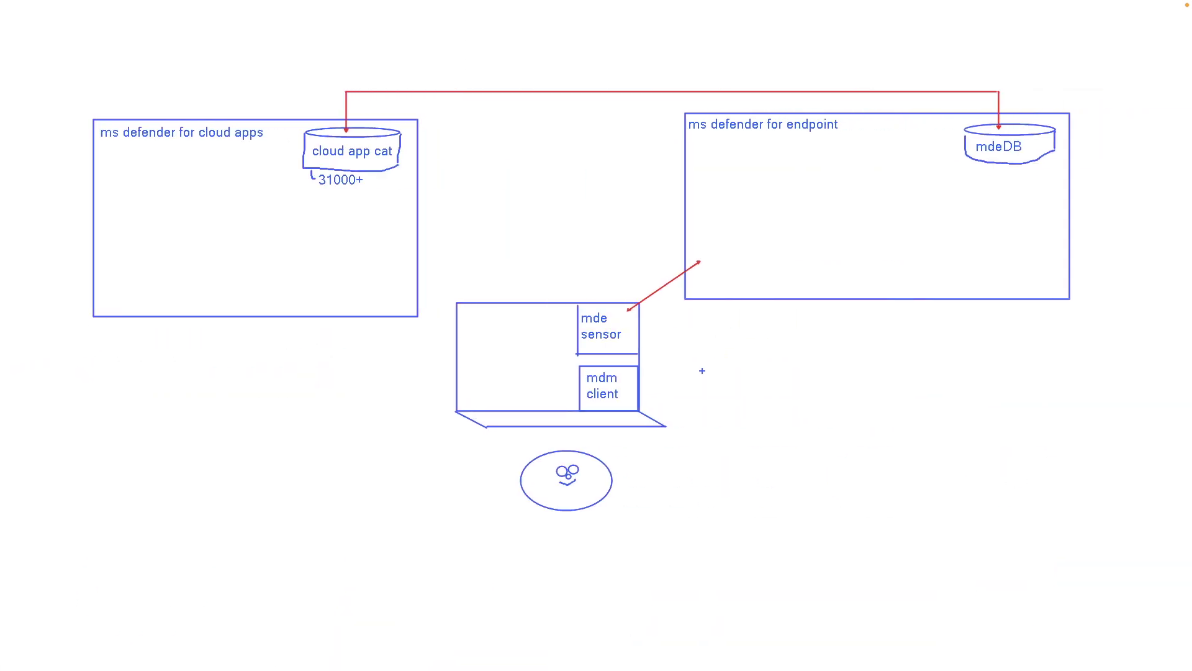
key("ctrl+Right")
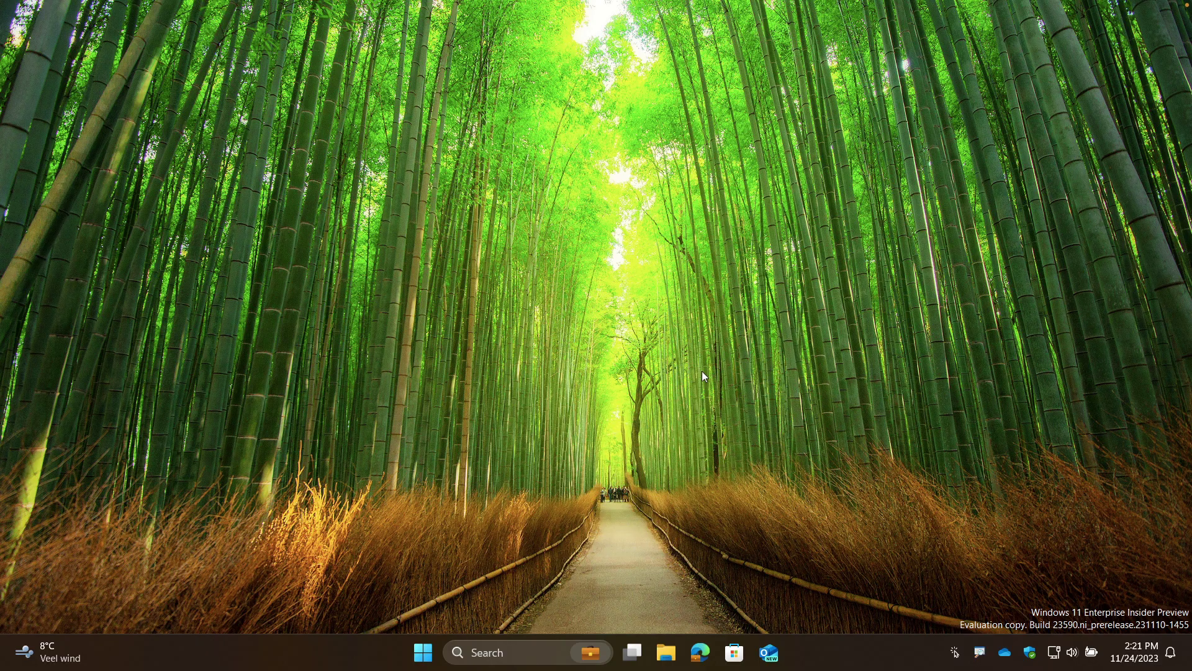
- Open Microsoft Edge on the Windows 11 machine and browse to bing.com
left_click(699, 652)
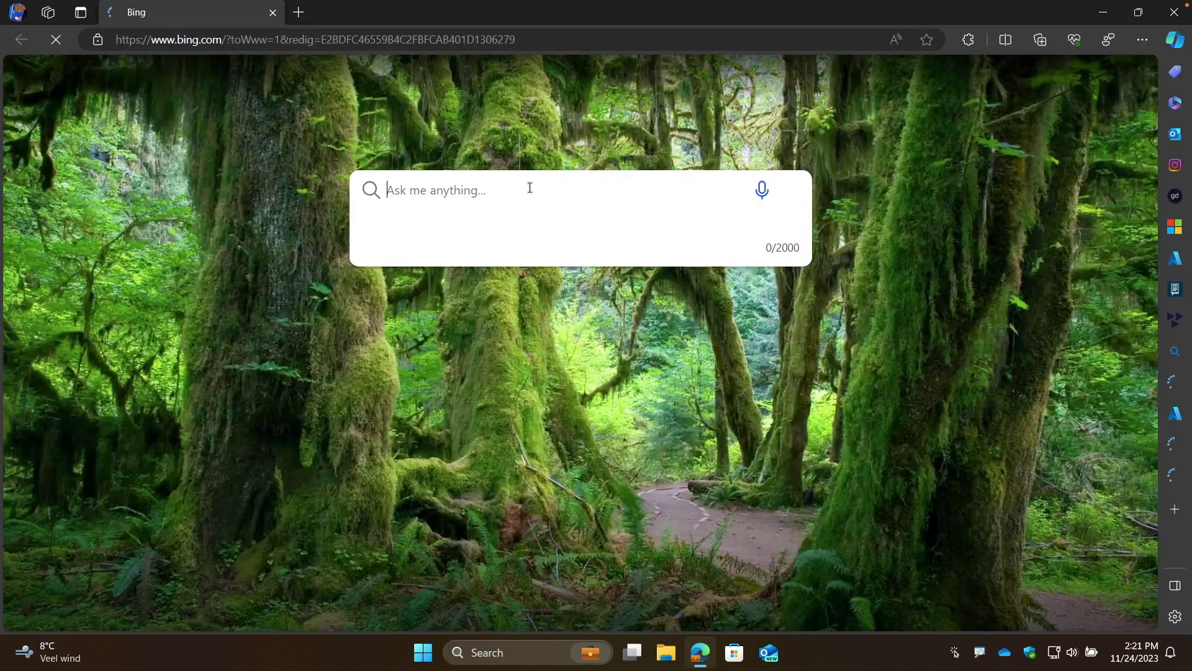
left_click(546, 44)
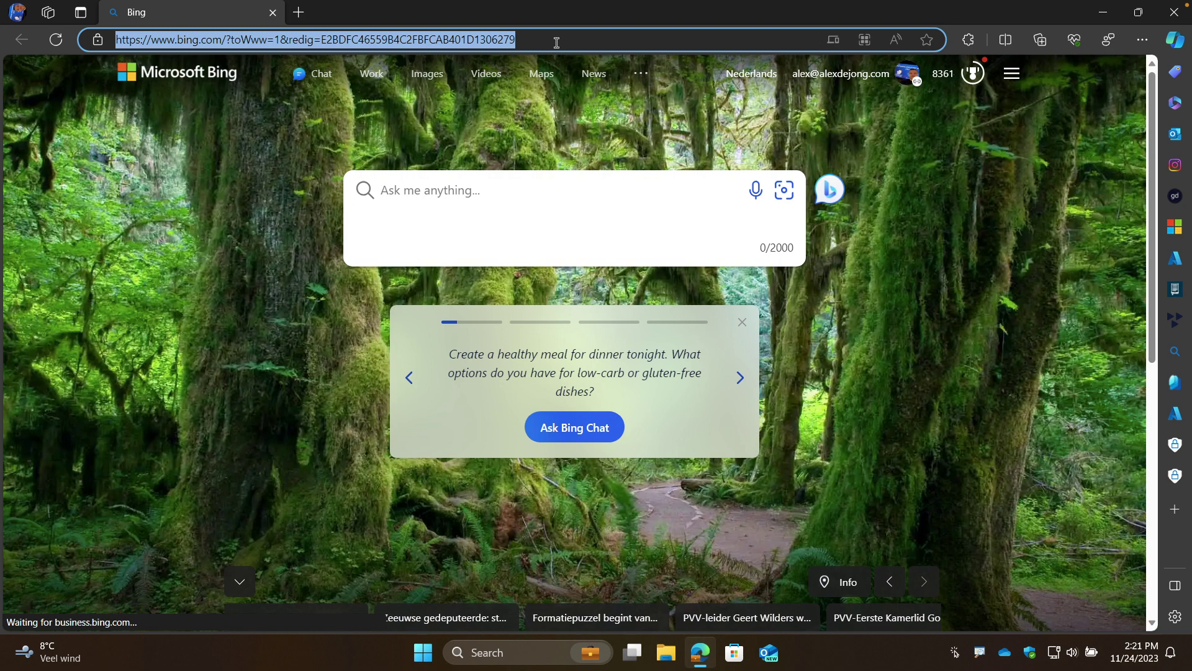
type("bing.com")
key("Return")
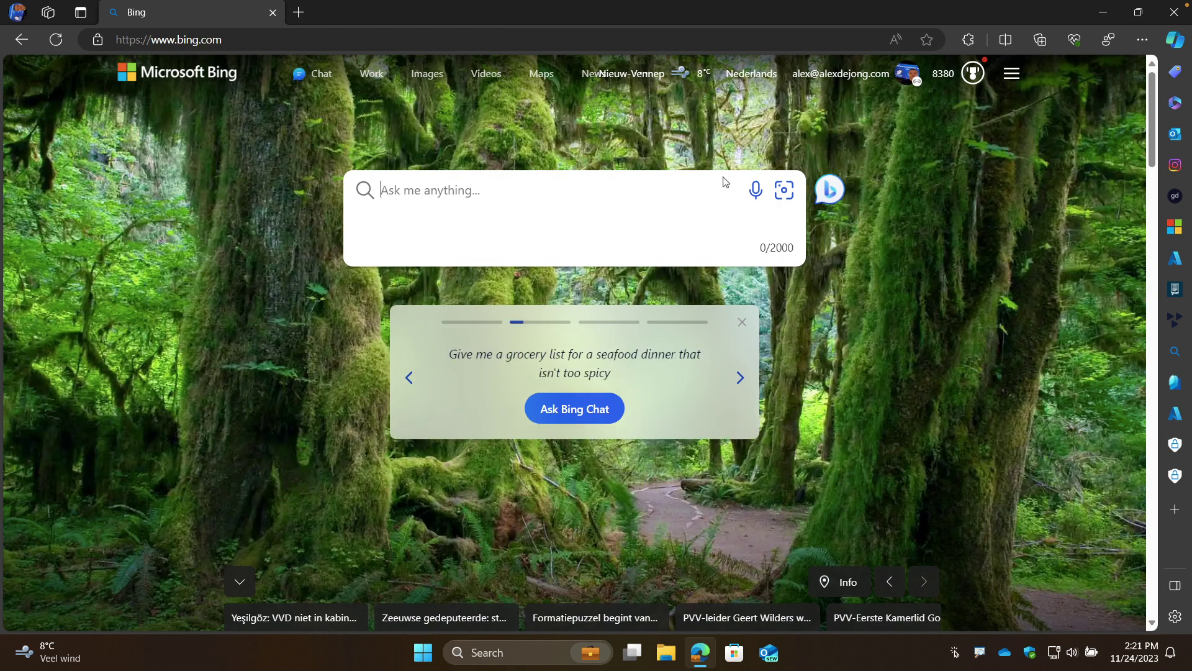
- Test the enforced app access by browsing to managed.com, and close the browser after checking the page
left_click(553, 33)
type("manage")
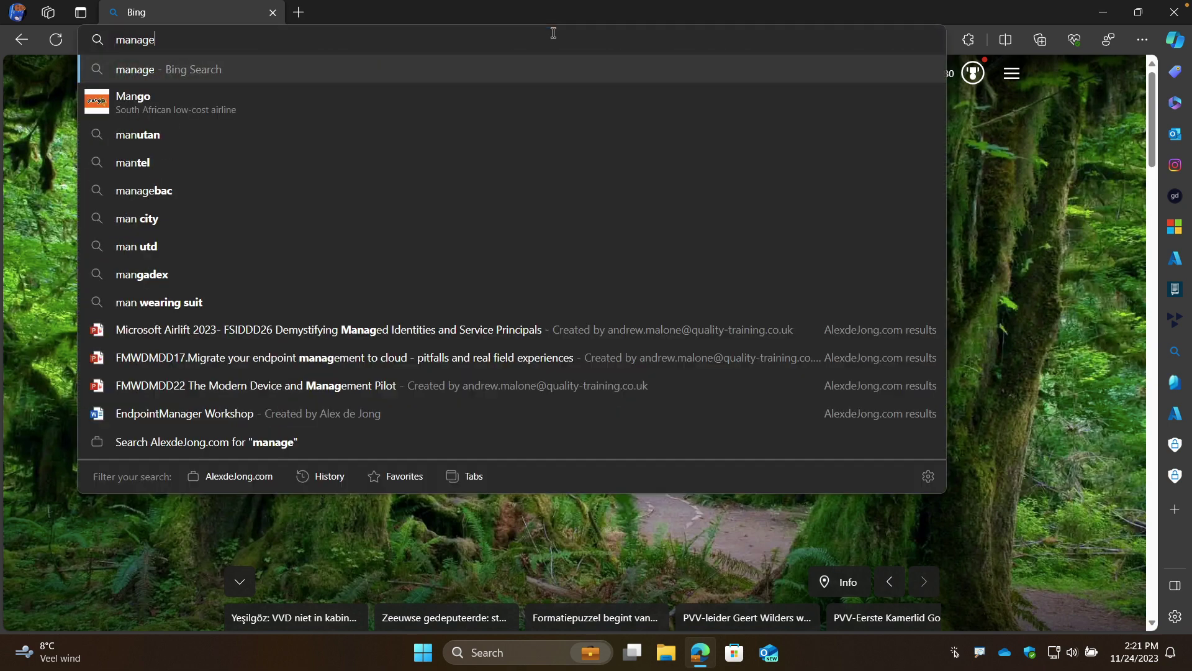
type("d.com")
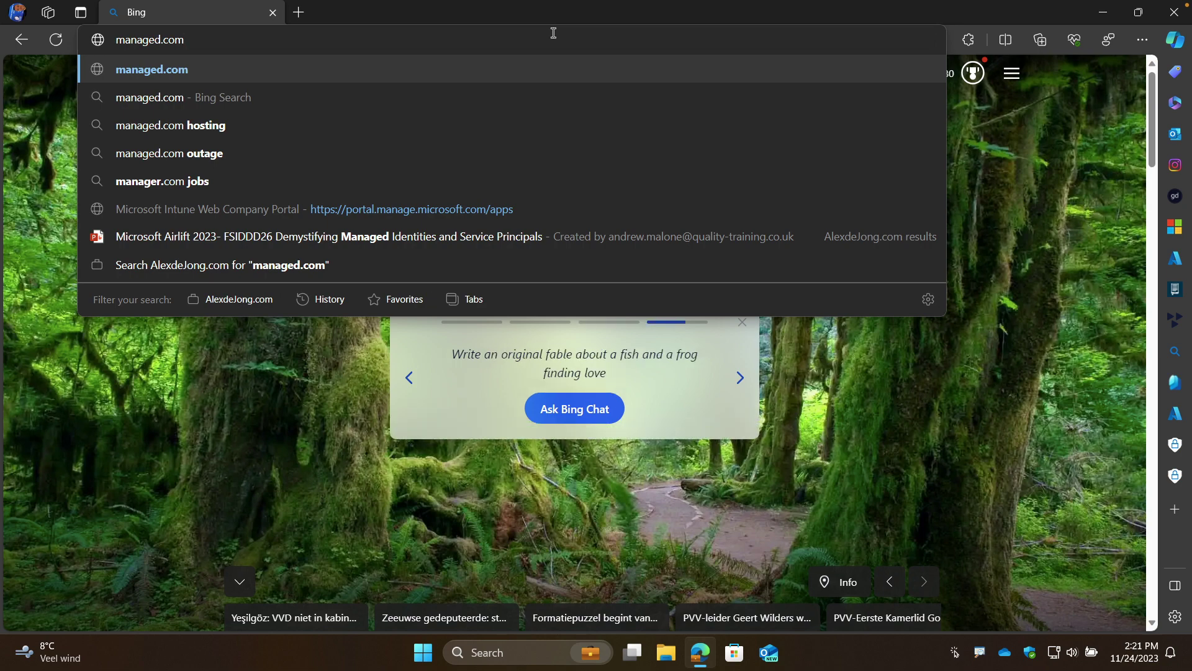
key("Return")
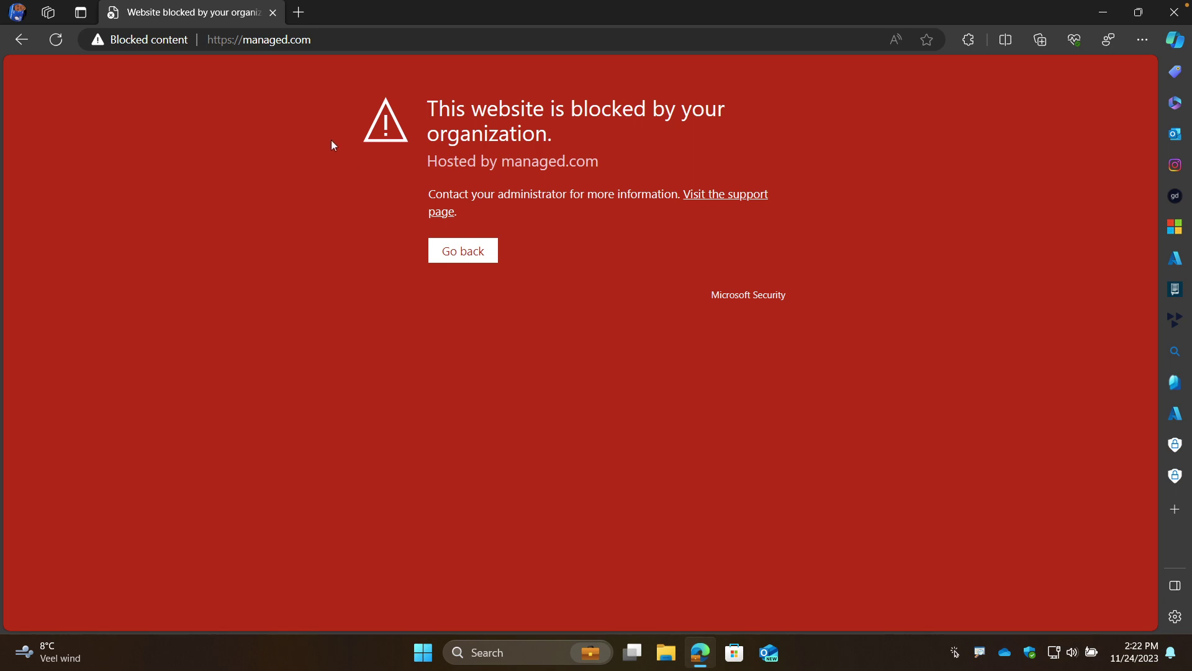
left_click(273, 12)
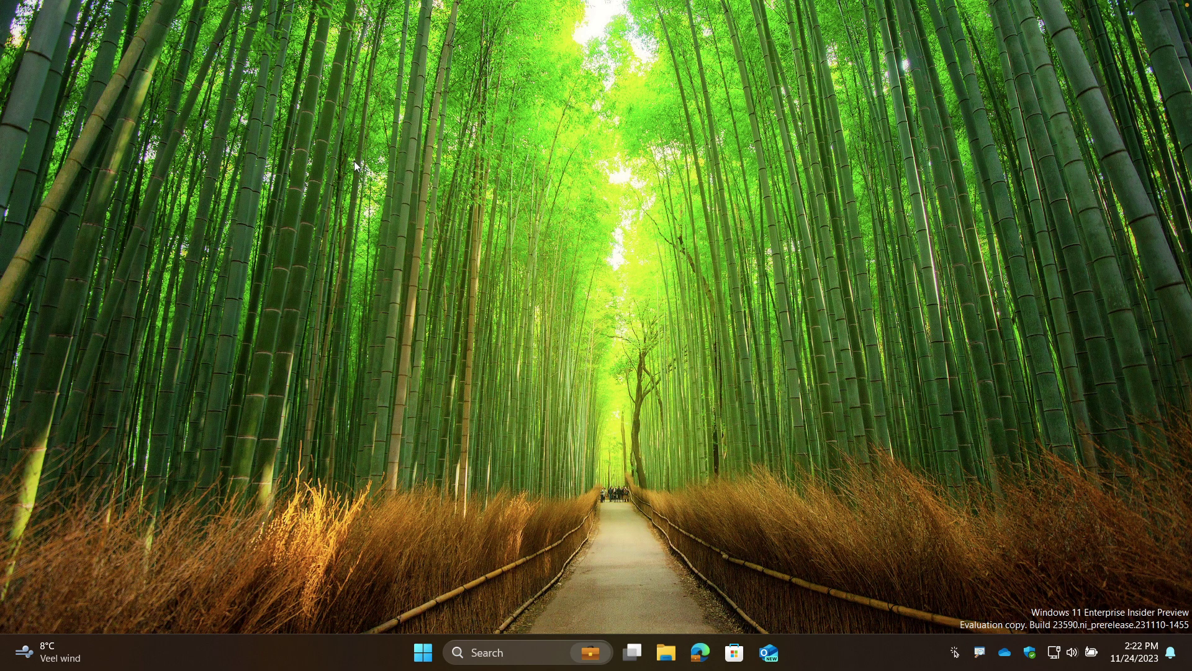